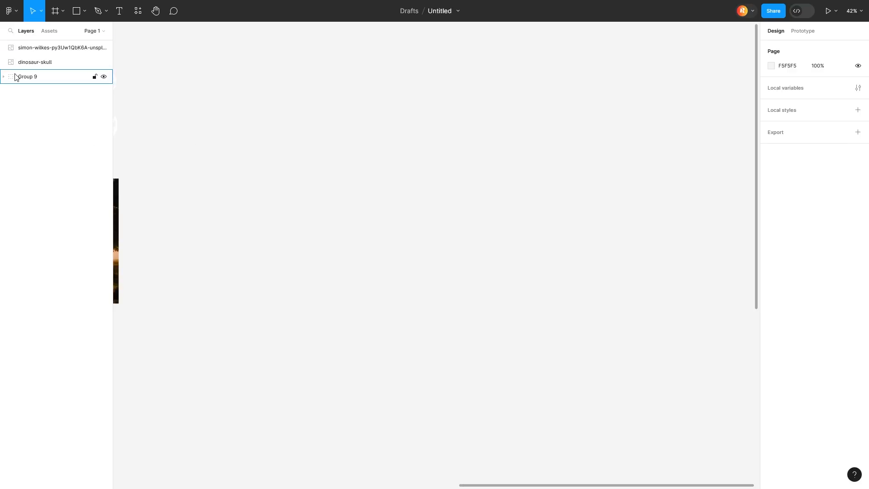
Add a MacBook Pro 16" frame and place the tree photo inside it, enlarged to about 1728 × 1102
left_click(63, 11)
left_click(52, 33)
left_click(825, 135)
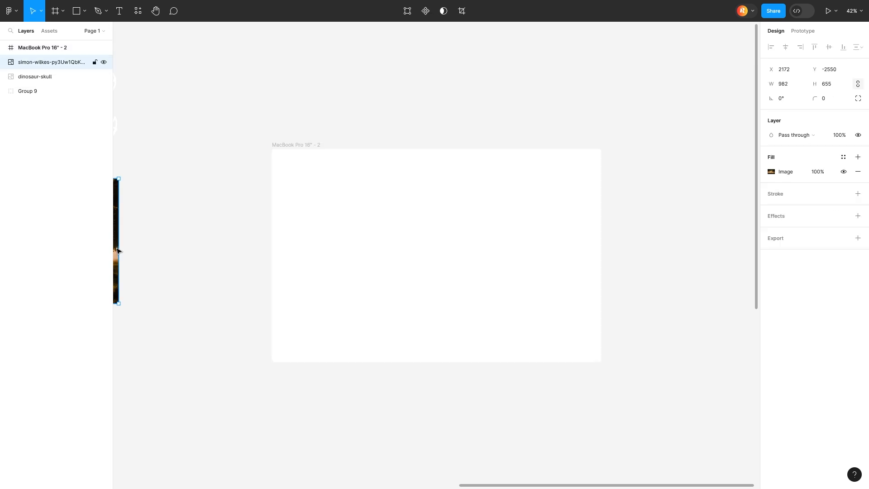
left_click_drag(116, 245, 455, 215)
left_click_drag(458, 273, 601, 359)
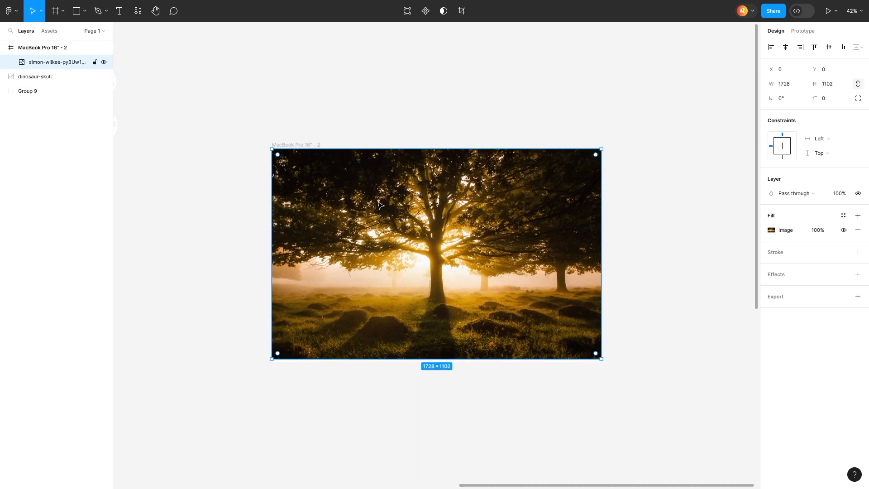
Apply a layer blur of about 29.9 to the tree photo
left_click(858, 274)
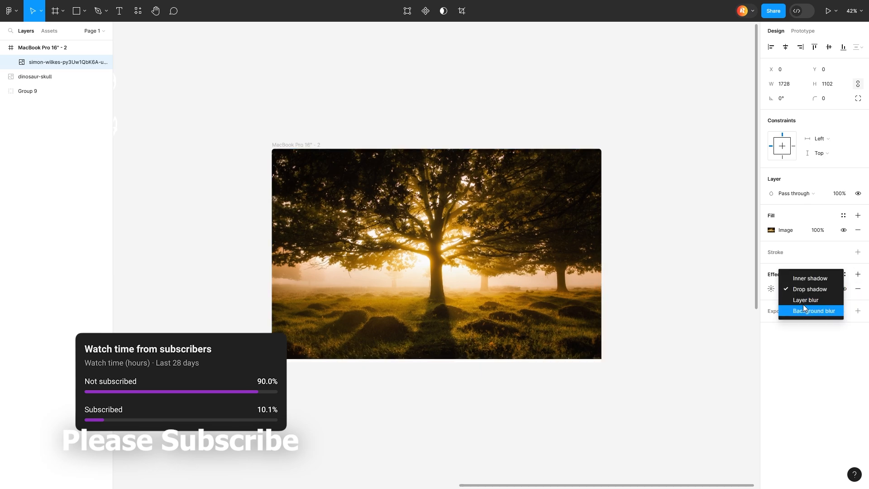
left_click(803, 304)
left_click_drag(664, 311, 613, 199)
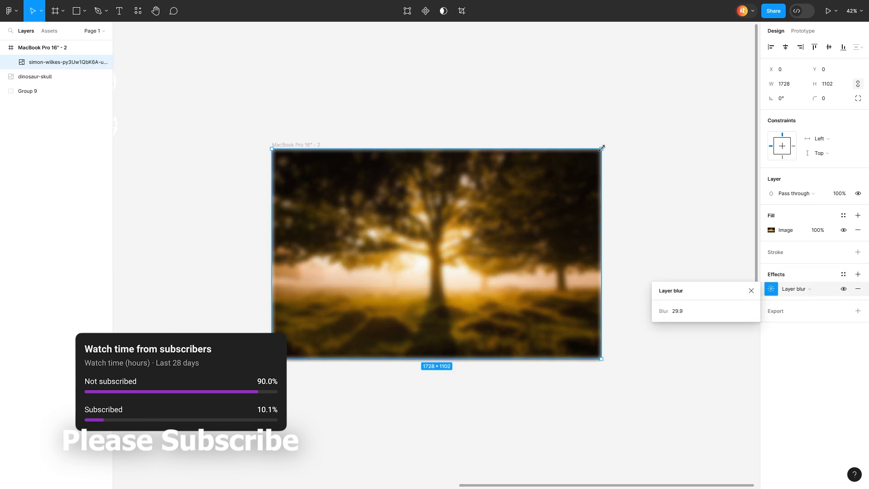
Move the dinosaur-skull image into the new frame, scale it down and position it near the top centre
left_click_drag(114, 117, 499, 238)
left_click_drag(478, 149, 473, 181)
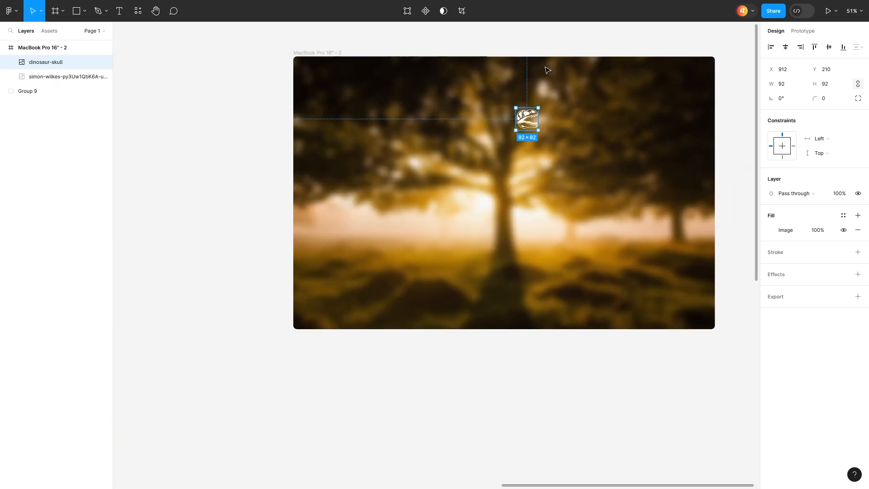
scroll(547, 69, "up", 3)
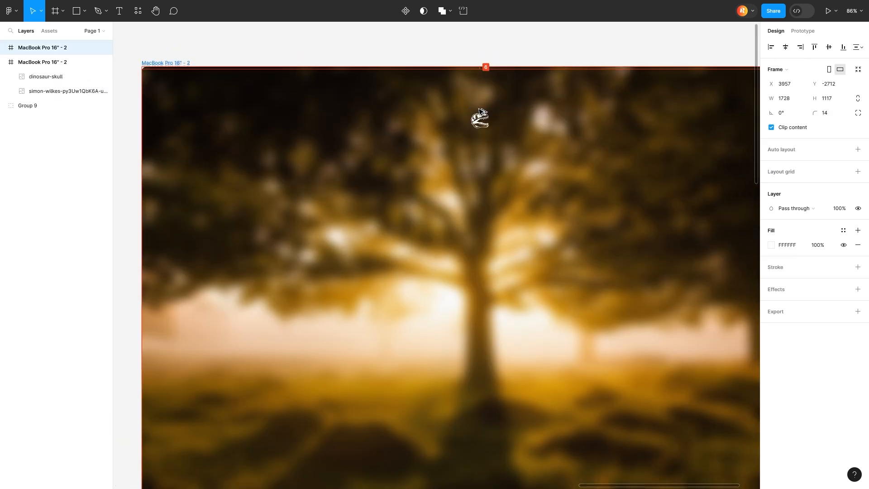
left_click(479, 123)
Add the white title "Jurassic" in Koulen at size 32 and place it just left of the skull
key("t")
left_click(313, 177)
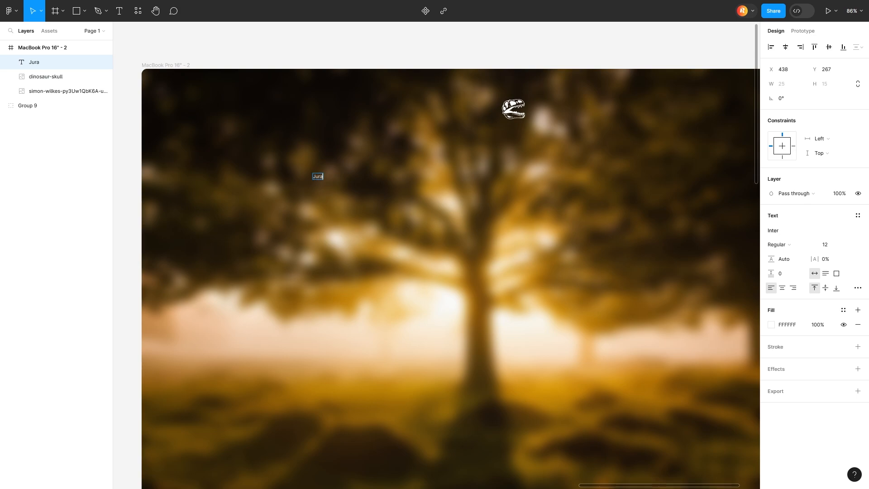
left_click(779, 230)
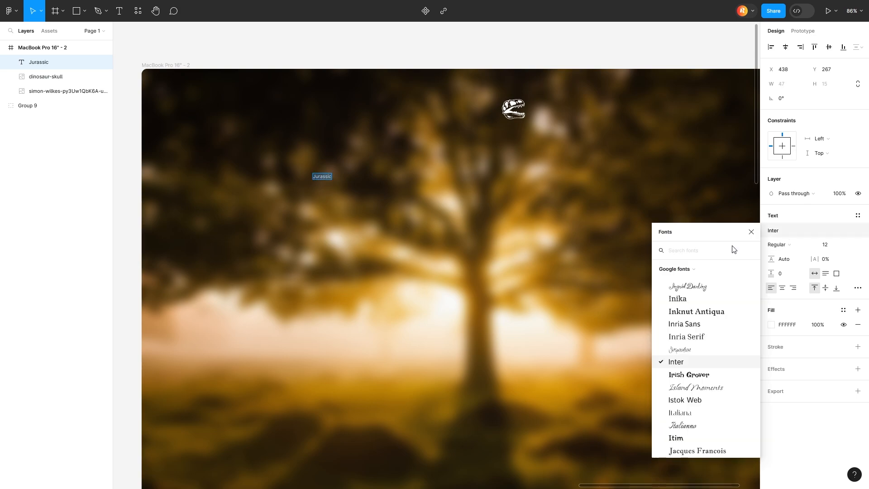
type("koulen")
key("Return")
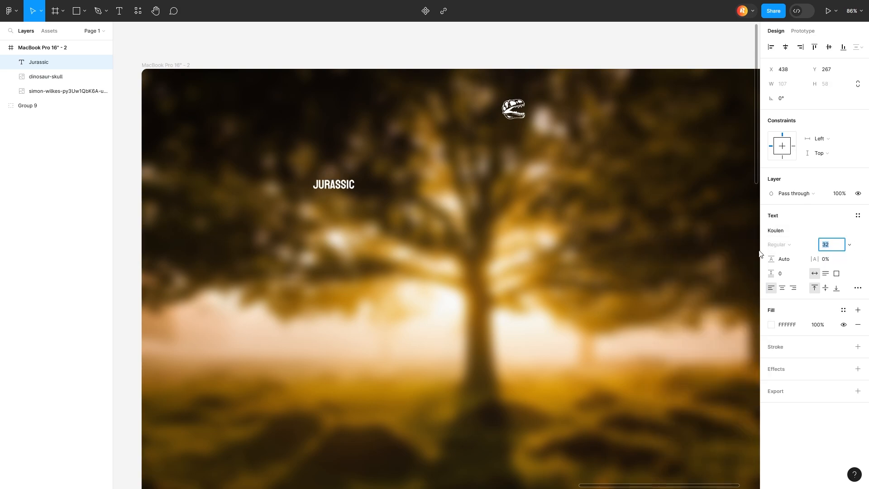
left_click_drag(345, 186, 445, 113)
Duplicate the Jurassic title to the upper left of the frame and change the copy's text to "Menu"
left_click(858, 288)
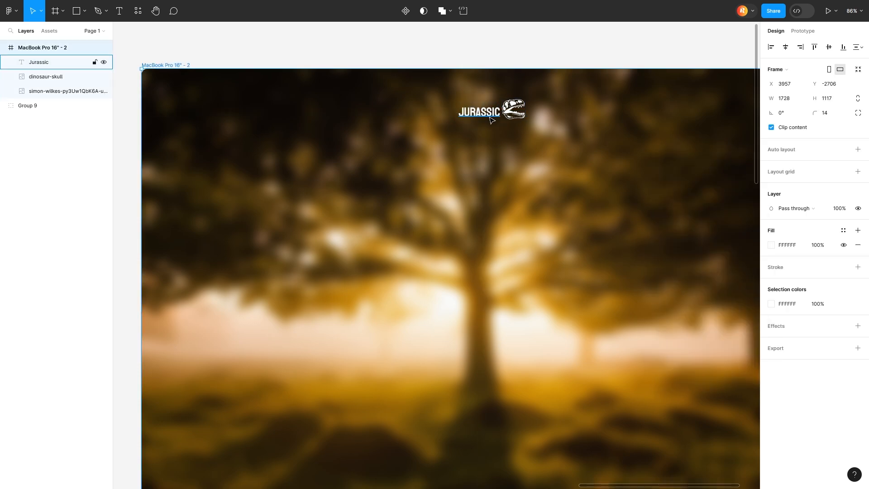
double_click(477, 112)
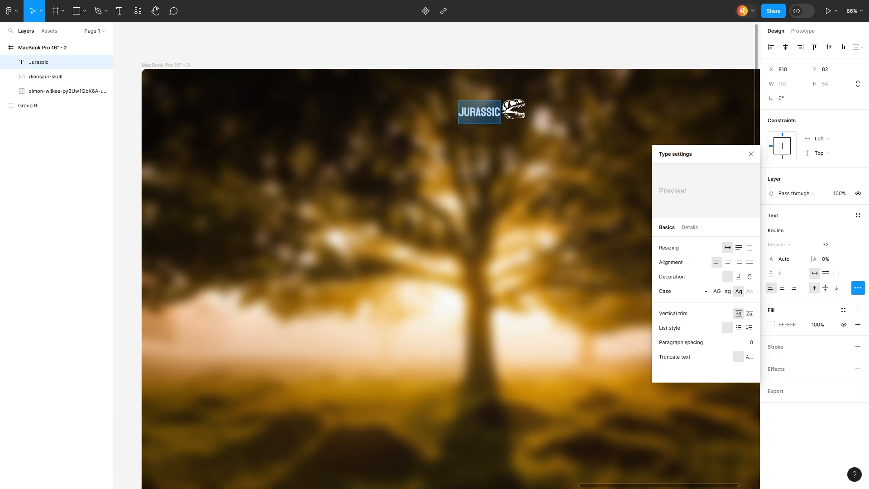
left_click(779, 231)
scroll(468, 147, "down", 2)
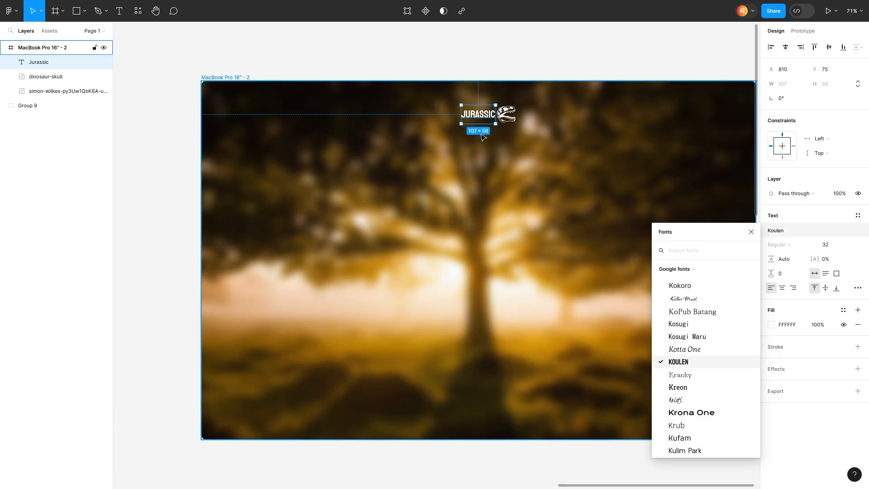
left_click_drag(475, 114, 262, 120)
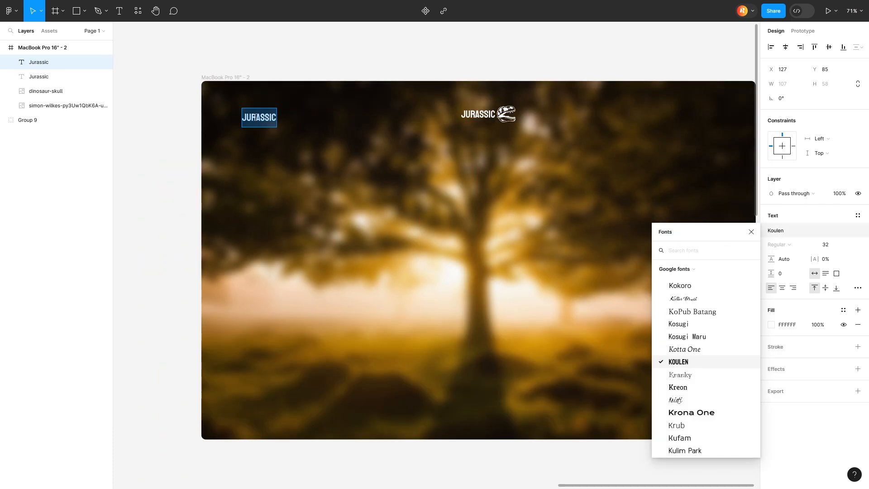
Check the title font in the original design and set the new Menu label to the same font, Jockey One
scroll(186, 116, "down", 5)
left_click(247, 337, "ctrl")
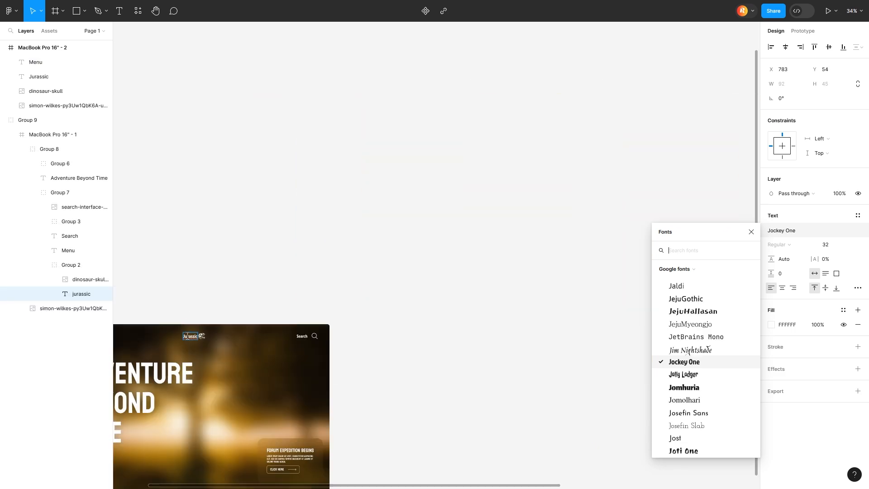
scroll(243, 213, "down", 3)
scroll(241, 214, "up", 5)
key("ctrl+z")
key("ctrl+z")
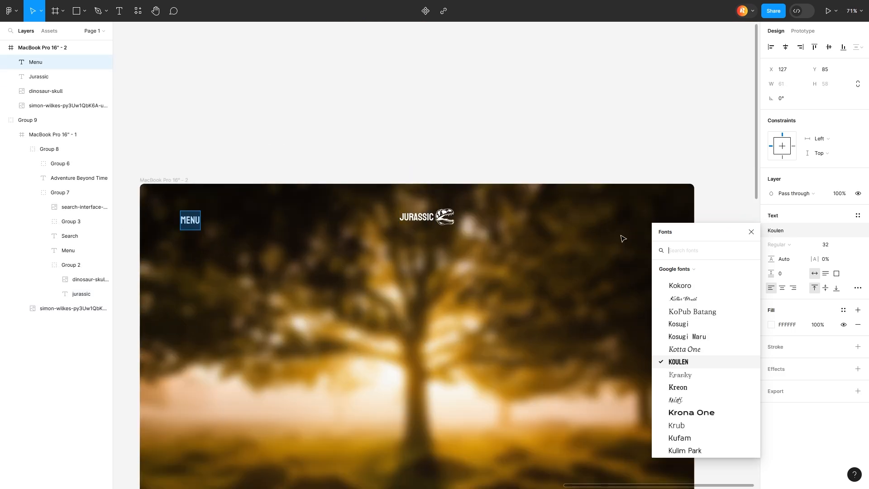
key("ctrl+z")
key("ctrl+z")
key("ctrl+z")
left_click(752, 232)
Change the Jurassic title's font to Jockey One and line up the Menu label with it vertically
left_click(417, 217)
left_click(776, 230)
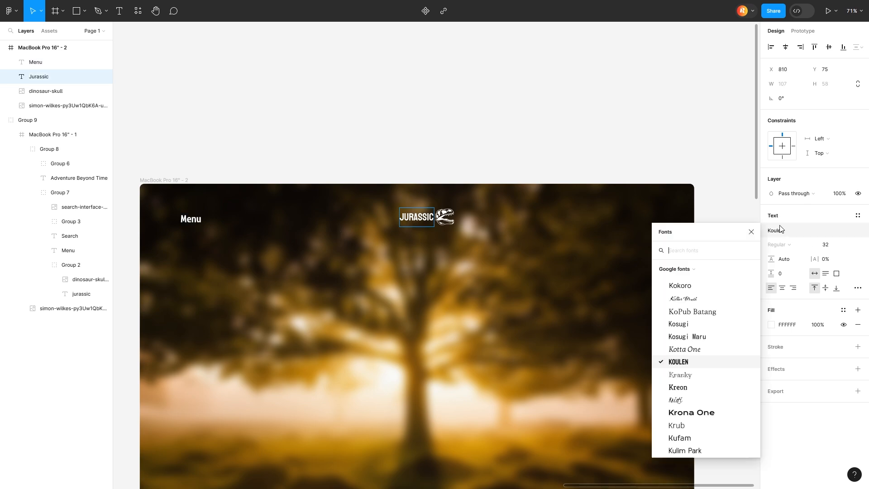
key("ctrl+z")
key("ctrl+z")
key("ctrl+z")
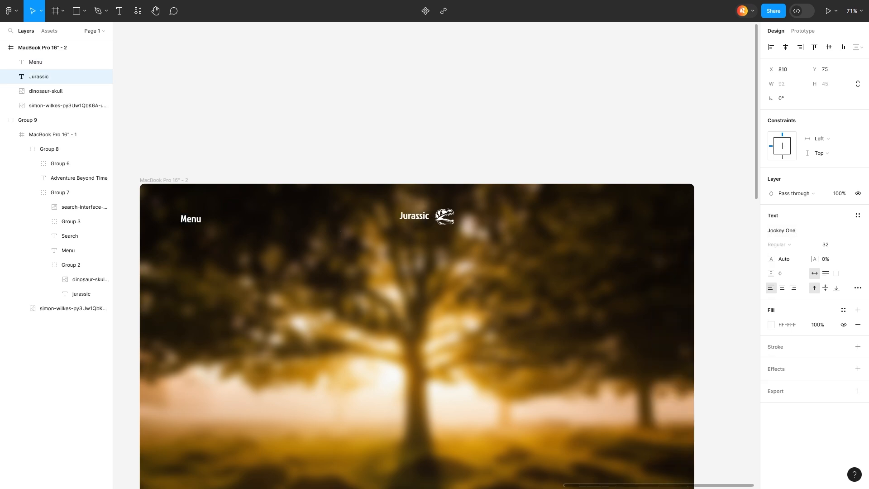
key("ctrl+z")
key("ctrl+z")
key("Escape")
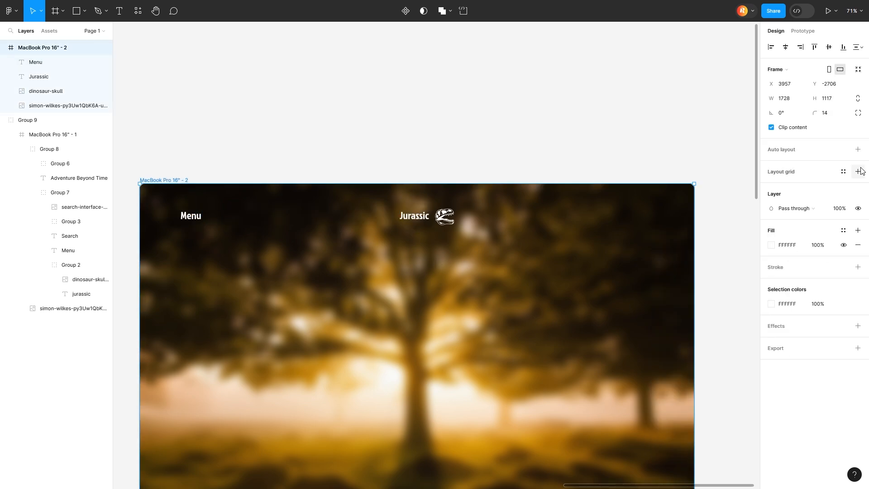
Add a column layout grid to the frame with a count of 18 and a gutter of 62
left_click(858, 171)
left_click(771, 186)
left_click(666, 195)
left_click(668, 207)
type("18")
left_click(667, 289)
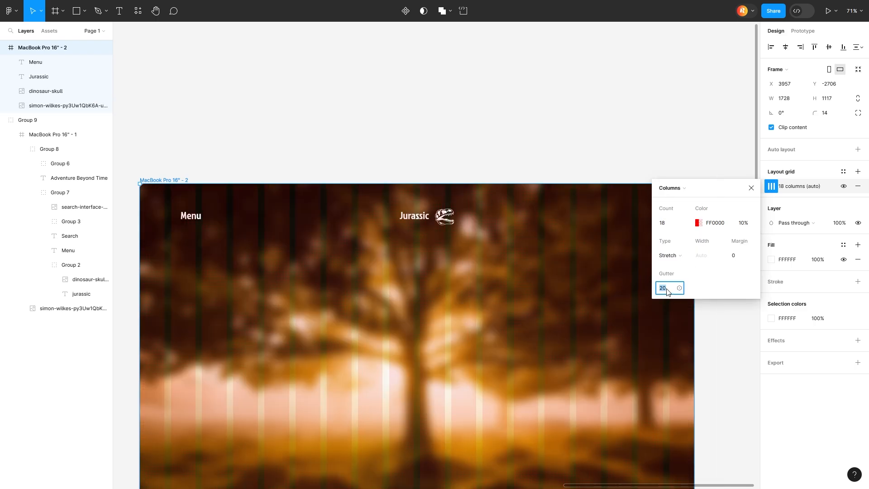
type("62")
key("Return")
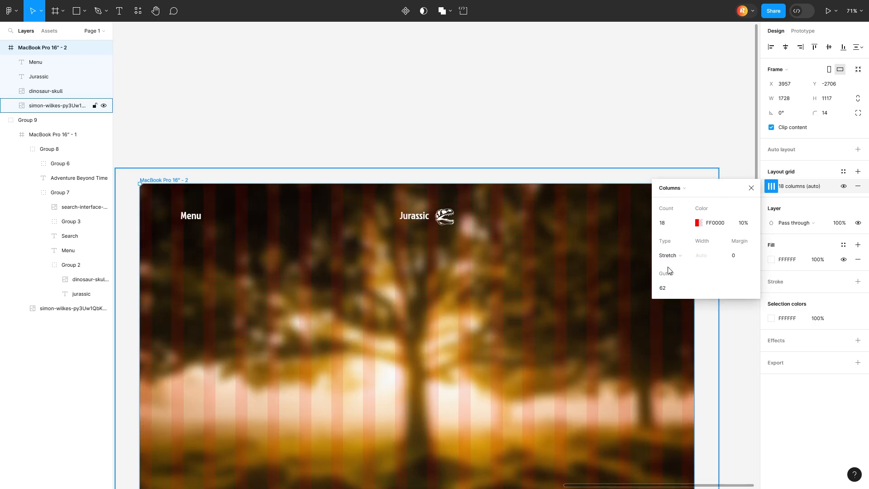
Set the column grid's margin to 169 and its gutter to 52
left_click_drag(730, 257, 803, 256)
left_click(665, 288)
type("52")
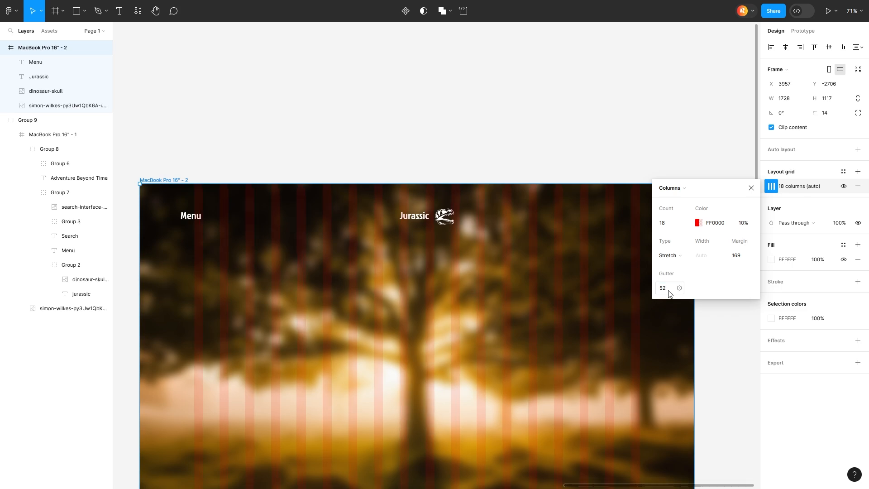
Set the column grid's colour to FFFFFF, its margin to 118 and its gutter to 15
left_click(697, 222)
left_click_drag(730, 256, 707, 255)
left_click_drag(660, 290, 666, 290)
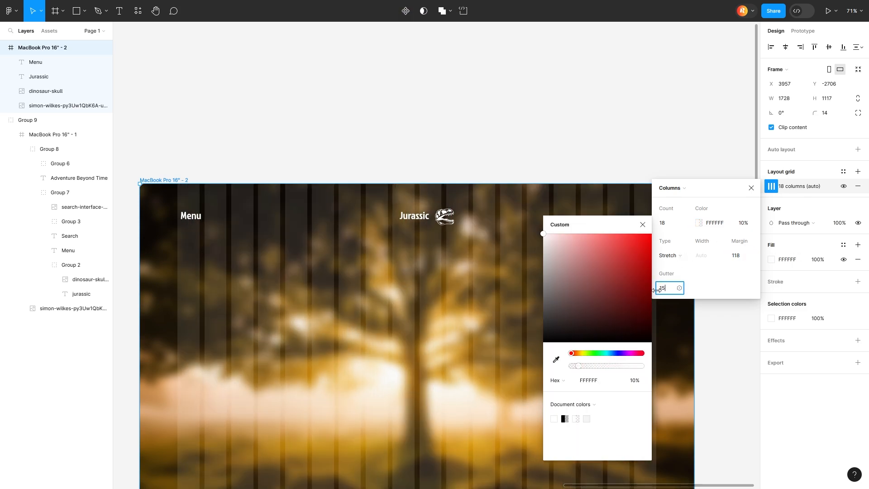
key("Escape")
Align the Menu label with the first grid column and duplicate it as a "Search" label ending at the last column
left_click(189, 219)
left_click_drag(189, 219, 652, 229)
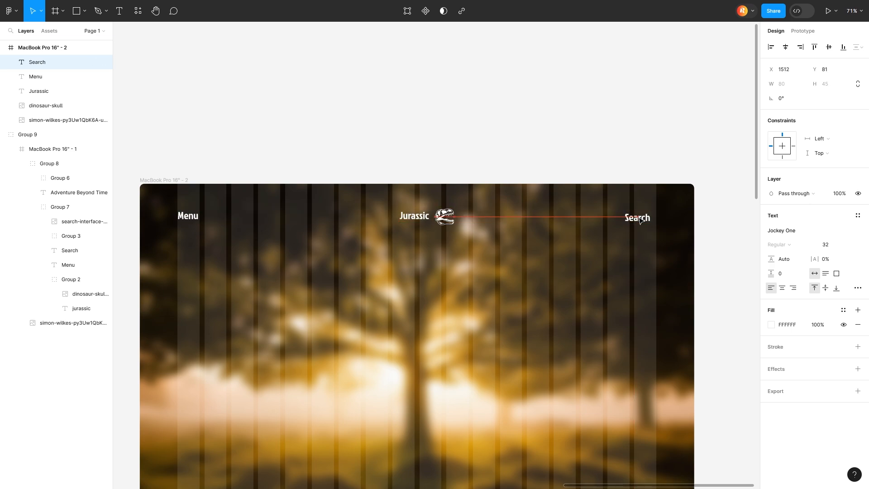
left_click_drag(640, 219, 646, 218)
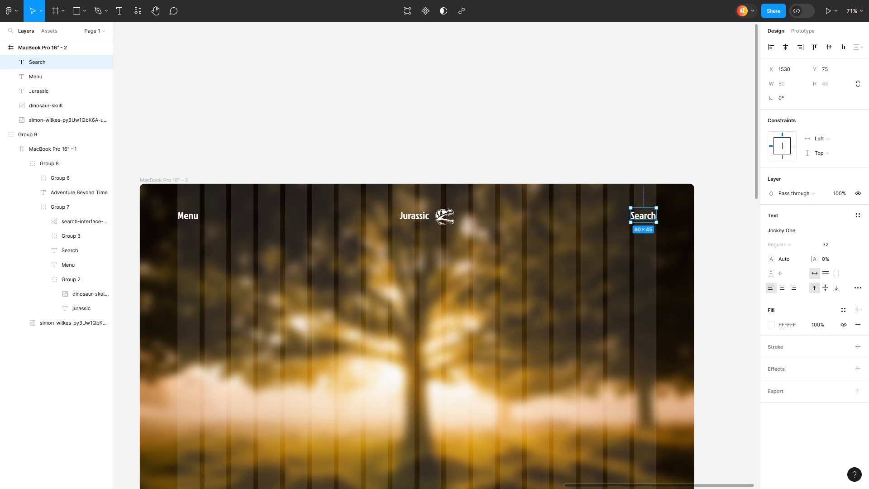
Paste the magnifier icon into the frame and place it to the right of the Search label
key("ctrl+v")
left_click_drag(637, 174, 661, 222)
Draw a horizontal line about 20 px long left of the Menu label and duplicate it into three stacked lines spaced 8 apart
scroll(170, 218, "up", 5)
key("shift+l")
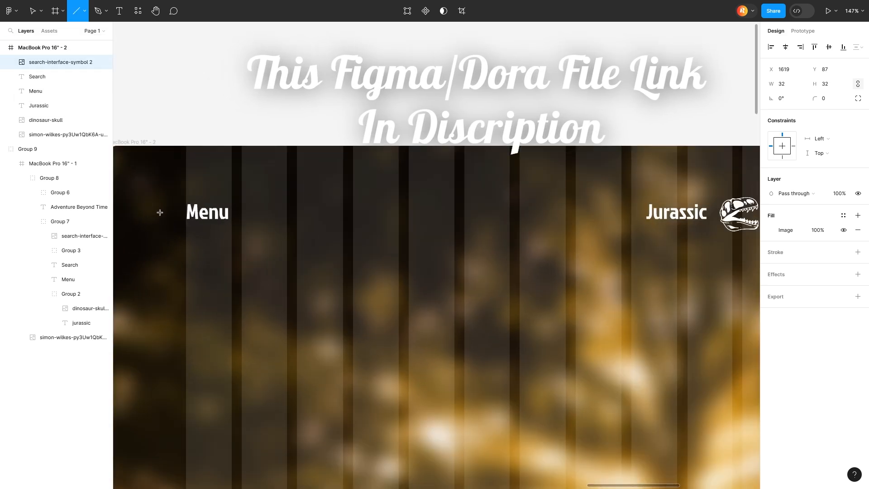
left_click_drag(152, 209, 166, 209)
key("ctrl+d")
key("ctrl+d")
Give the three menu lines an FFFFFF stroke with rounded ends and a weight of 4
left_click(772, 289)
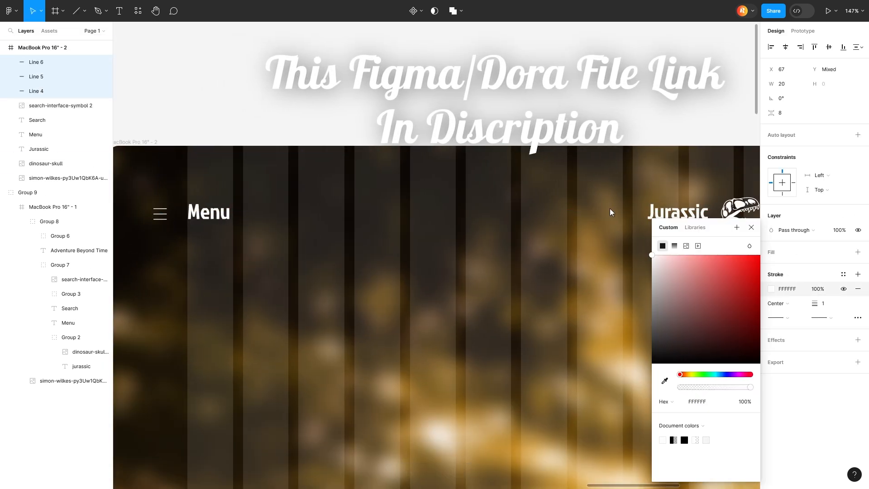
left_click(778, 317)
left_click(785, 392)
left_click_drag(815, 304, 815, 304)
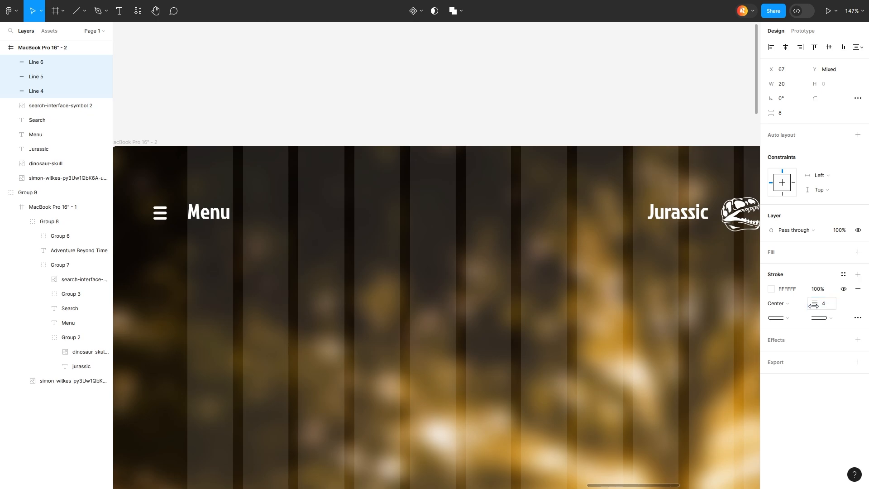
Stagger the three menu lines horizontally to form an offset hamburger icon
scroll(184, 210, "up", 4)
scroll(183, 209, "up", 4)
left_click(146, 238)
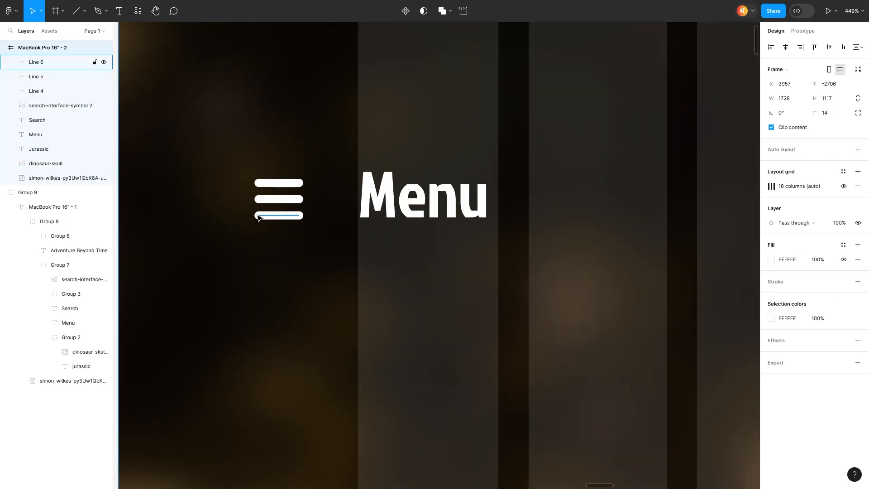
left_click(122, 227)
left_click_drag(122, 226, 134, 229)
Group the three hamburger lines and adjust the spacing between the icon and the Menu label
left_click(290, 182)
left_click_drag(302, 181, 253, 221)
right_click(281, 197)
left_click(312, 286)
mouse_move(289, 199)
left_mouse_down()
mouse_move(300, 200)
mouse_move(296, 207)
left_mouse_up()
scroll(297, 208, "down", 10)
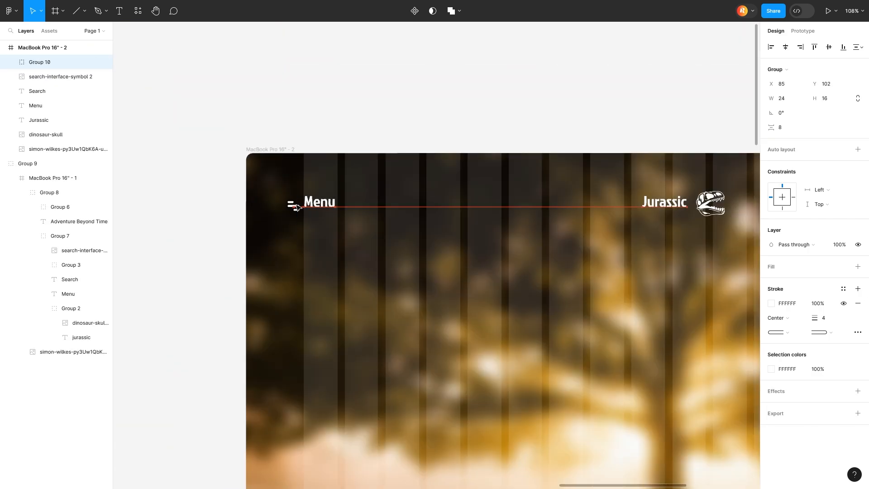
left_click(68, 105)
Adjust the magnifier icon's position just right of the Search label
scroll(324, 208, "right", 10)
scroll(446, 195, "up", 5)
left_click(489, 211)
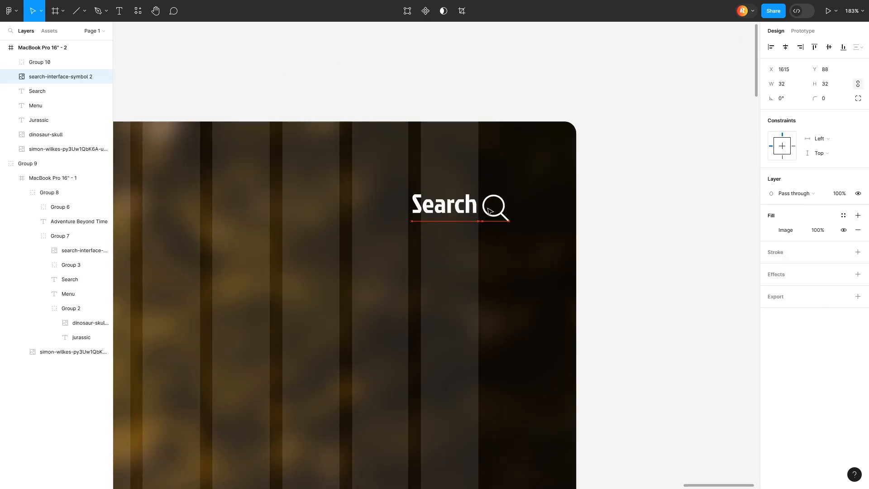
left_click_drag(489, 210, 485, 208)
Group the Search label with its magnifier icon
left_click(459, 209)
left_click(484, 207, "shift")
right_click(484, 207)
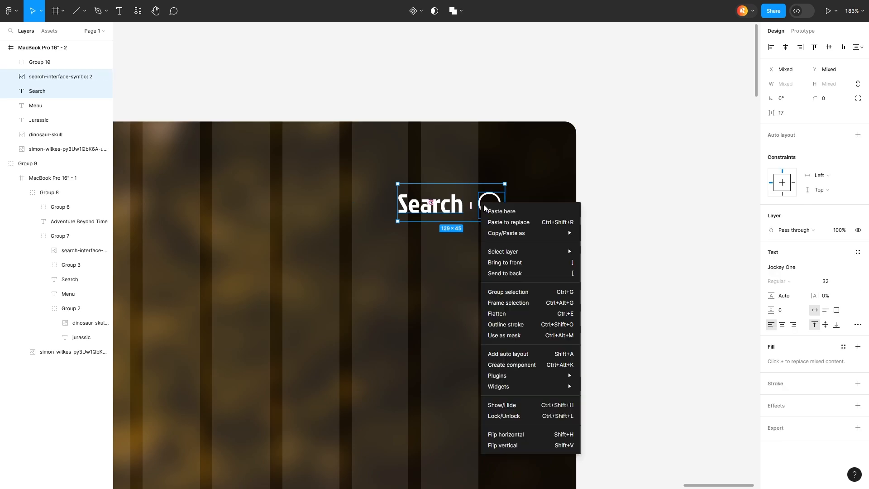
key("Escape")
right_click(461, 199)
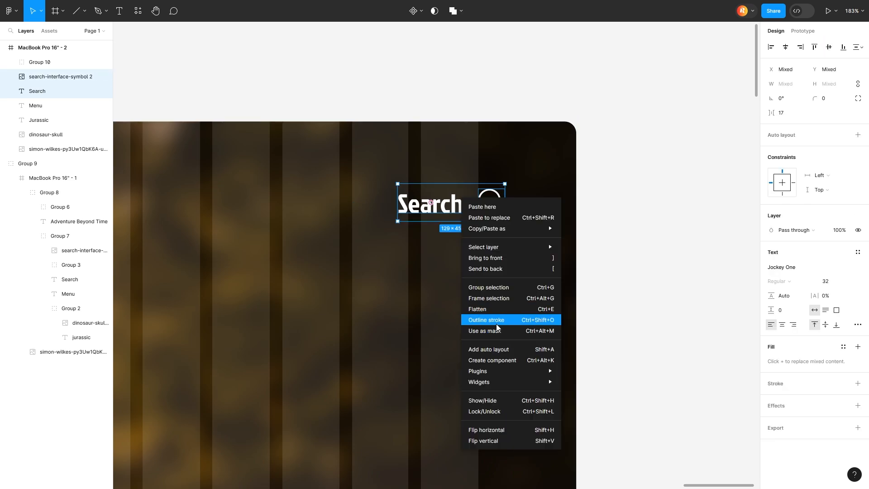
left_click(503, 286)
Group the Menu label with the hamburger icon
scroll(392, 256, "down", 5)
scroll(392, 256, "down", 3)
left_click(270, 233)
left_click(243, 233, "shift")
right_click(242, 222)
left_click(272, 309)
Align the Menu group, Search group, skull image and Jurassic title along one horizontal line
scroll(549, 252, "down", 3)
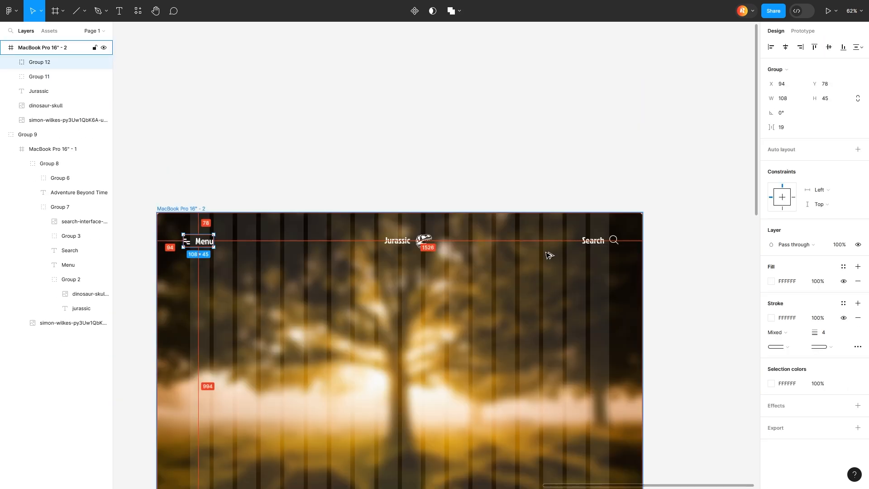
left_click(595, 241, "shift")
left_click(424, 242, "shift")
left_click(397, 240, "shift")
key("Escape")
Set the Jurassic title's font size to 42 and group it with the skull image
left_click(39, 91)
left_click(830, 245)
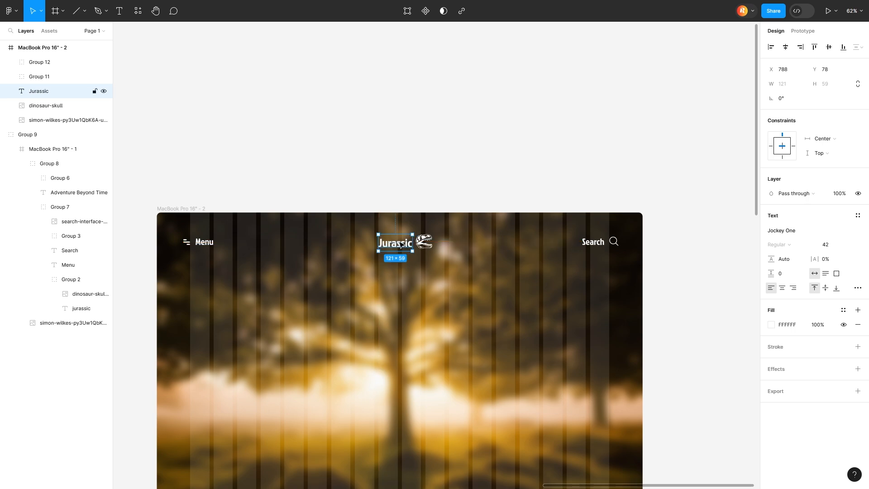
left_click(424, 242, "shift")
right_click(418, 234)
key("Escape")
right_click(418, 234)
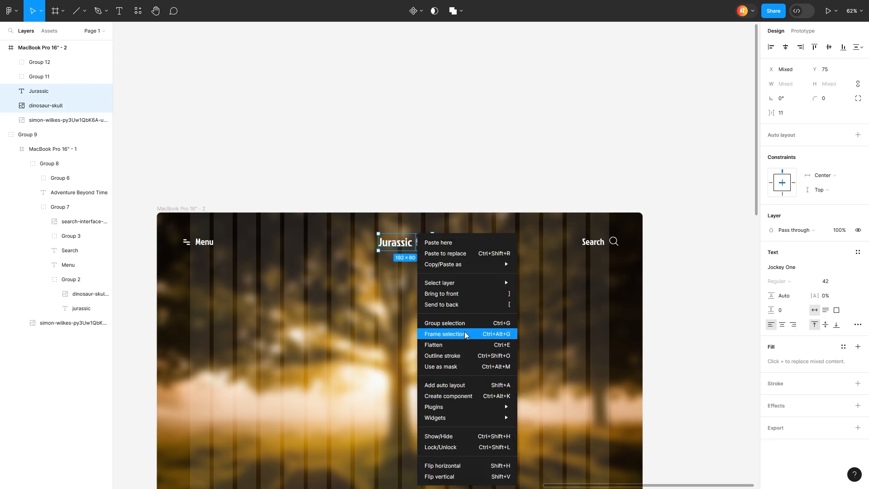
left_click(444, 323)
Distribute the Menu, Jurassic and Search groups with even horizontal spacing and combine them into one header group
left_click(40, 62, "shift")
left_click(858, 47)
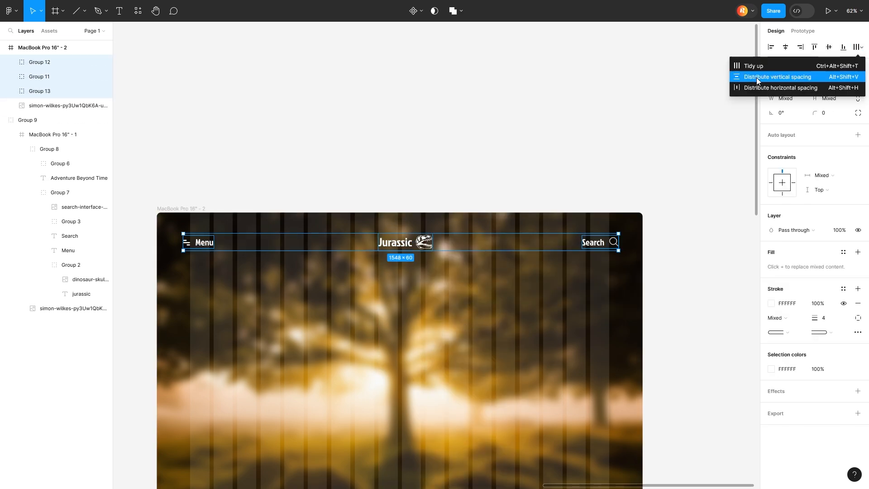
left_click(778, 77)
right_click(408, 225)
left_click(435, 313)
key("Escape")
Insert headline text "Advanture" in the new hero frame, matching the reference headline's Koulen font at size 193
scroll(392, 232, "down", 3)
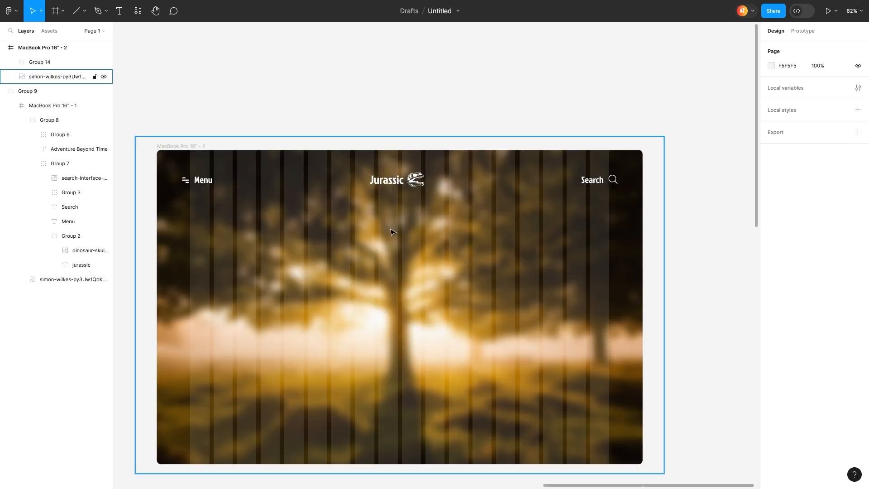
scroll(392, 232, "down", 5)
scroll(393, 232, "left", 5)
double_click(187, 458)
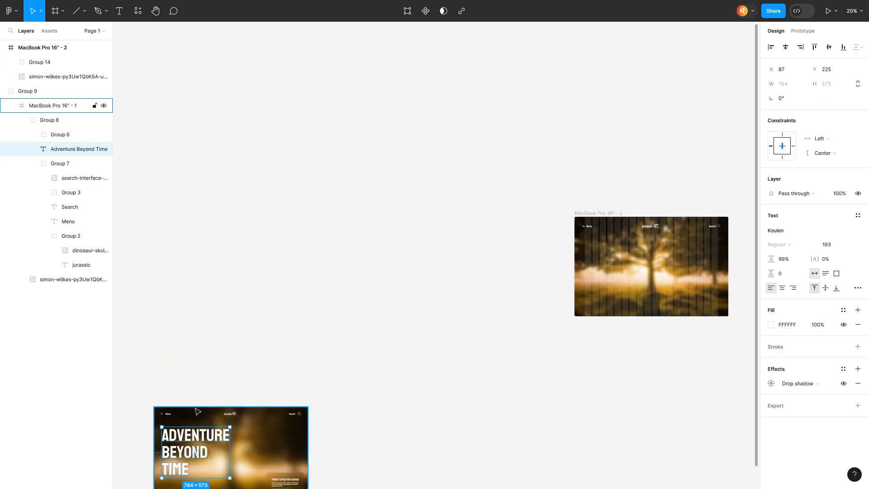
scroll(623, 244, "up", 5)
key("t")
left_click(519, 290)
type("Ad")
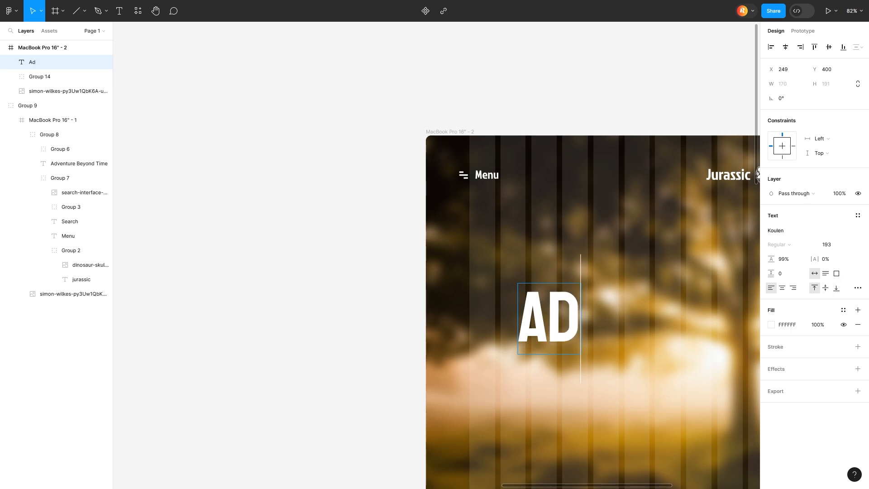
type("vat")
type("ture")
Correct the spelling of the headline word so that it reads "Adventure"
right_click(659, 336)
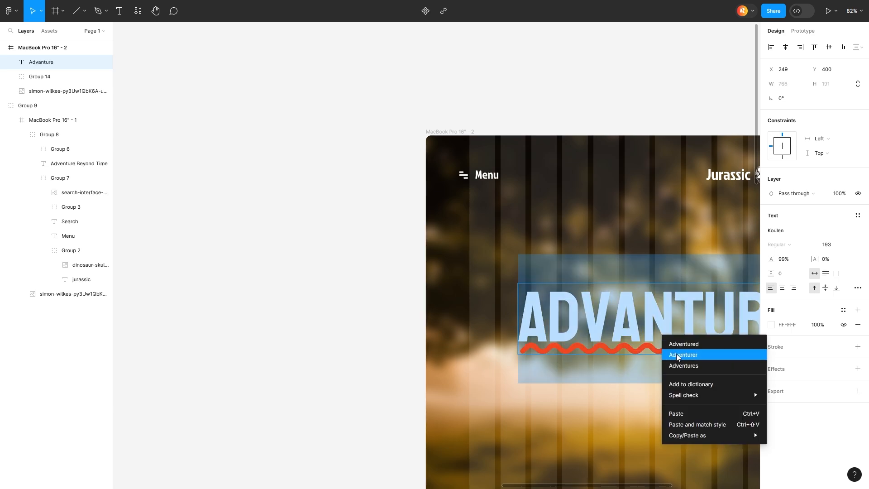
left_click(677, 354)
key("Escape")
scroll(127, 339, "down", 1)
left_click_drag(326, 353, 118, 337)
key("Return")
key("Right")
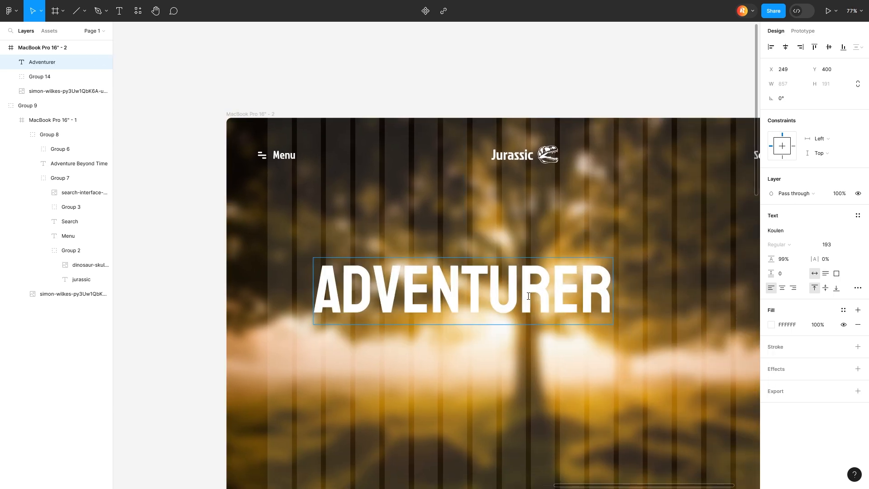
key("BackSpace")
key("BackSpace")
Extend the headline with separate lines so that it reads "Adventure beyond time"
type("E Beaund")
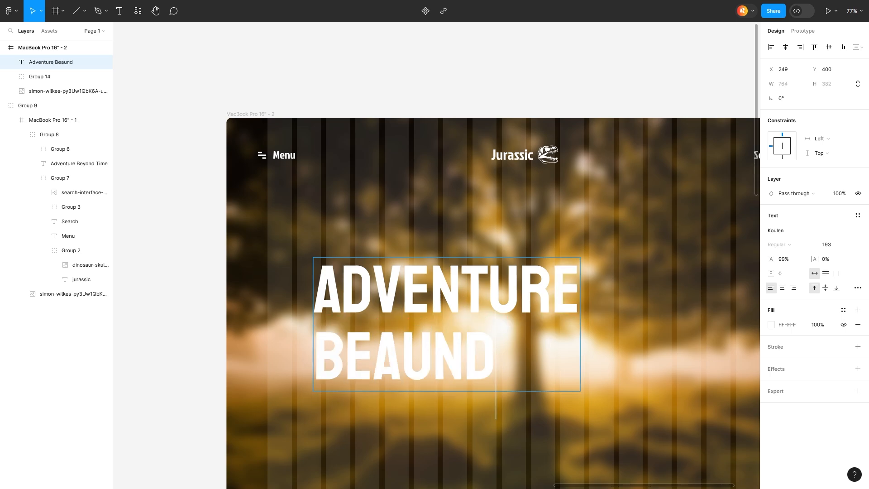
key("Return")
right_click(497, 350)
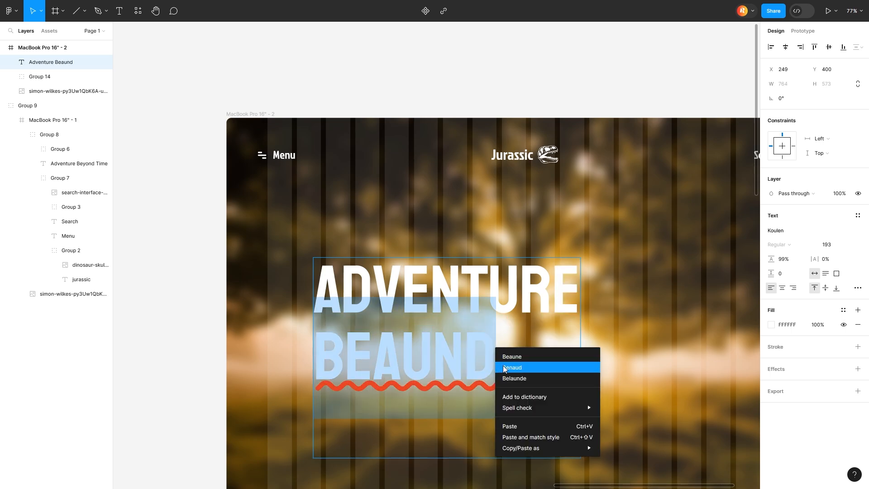
Set the headline's line height to 83% and place its 764 × 540 text box below the Menu label, aligned with it
scroll(408, 353, "down", 10)
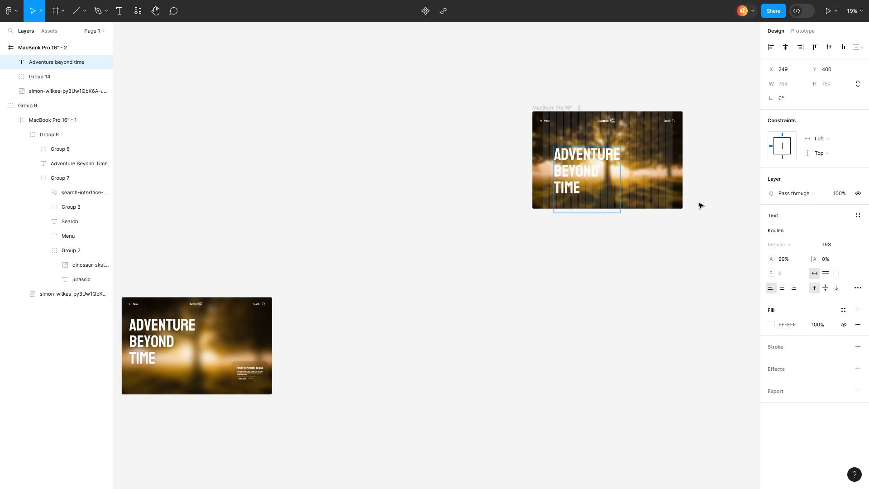
scroll(658, 108, "up", 5)
left_click_drag(434, 420, 434, 365)
left_click_drag(509, 299, 468, 271)
left_click_drag(772, 259, 749, 267)
left_click(749, 267)
left_click_drag(344, 280, 344, 272)
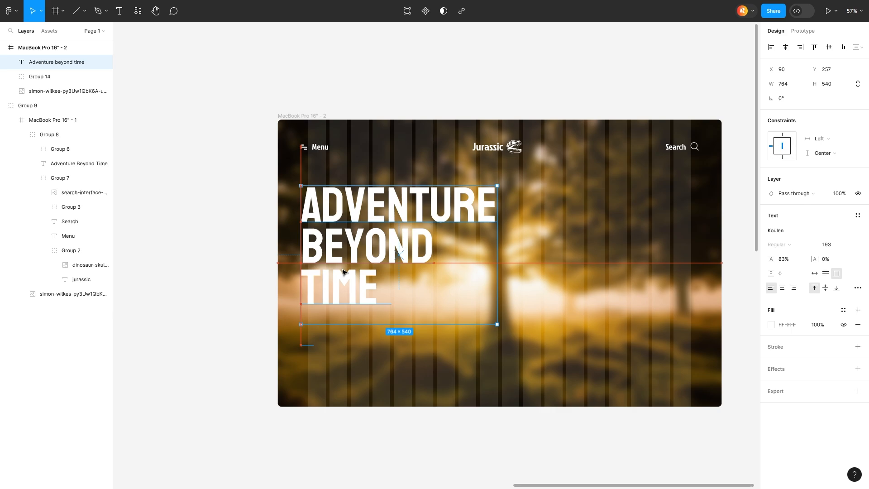
left_click(356, 434)
Draw a card rectangle about 391 × 217 in the hero's lower-right corner, aligned with the Search icon's right edge
key("r")
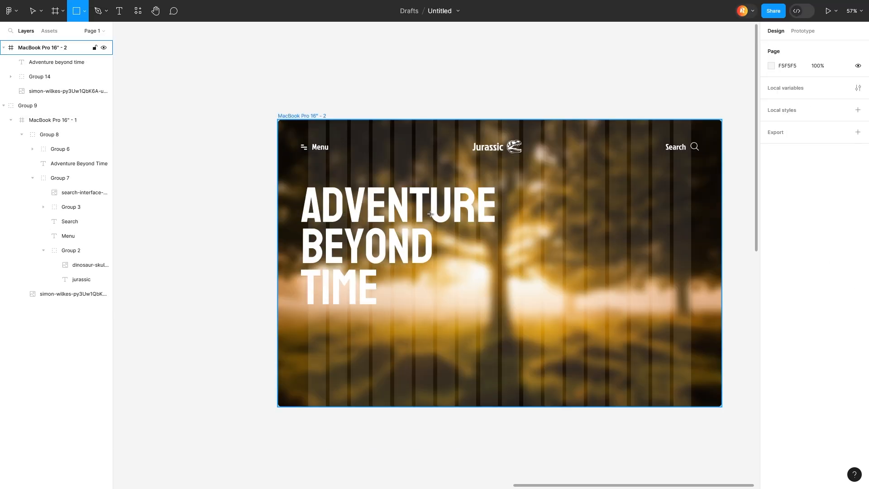
mouse_move(616, 341)
left_mouse_down()
mouse_move(700, 386)
mouse_move(600, 334)
left_mouse_up()
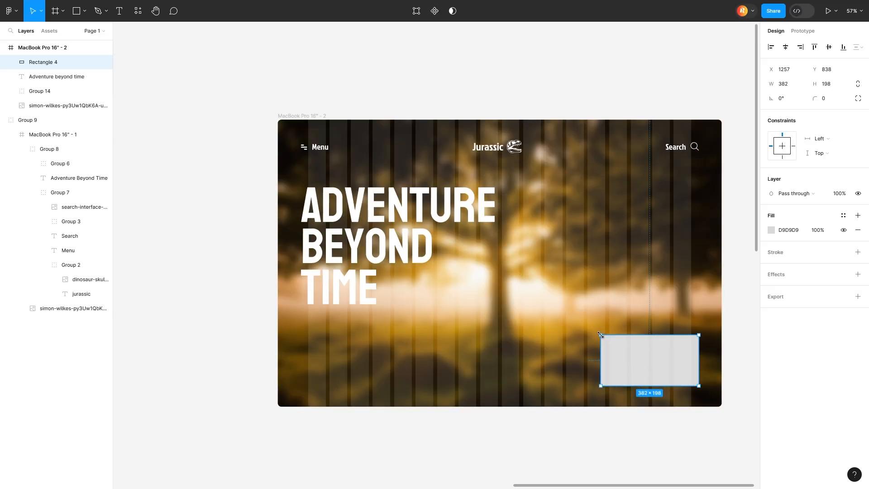
key("Escape")
Examine the rounded translucent card and its layers in the finished reference design
scroll(256, 322, "down", 5)
scroll(236, 388, "up", 5)
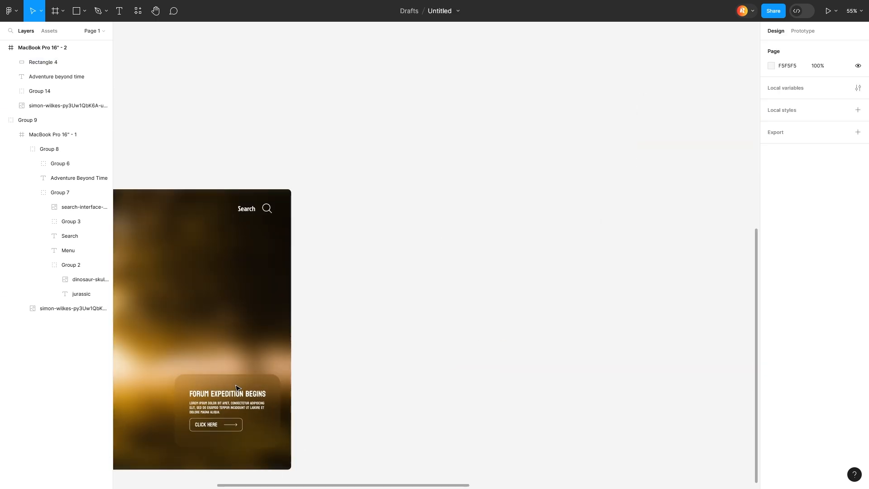
left_click(226, 407)
double_click(226, 407)
left_click(374, 374)
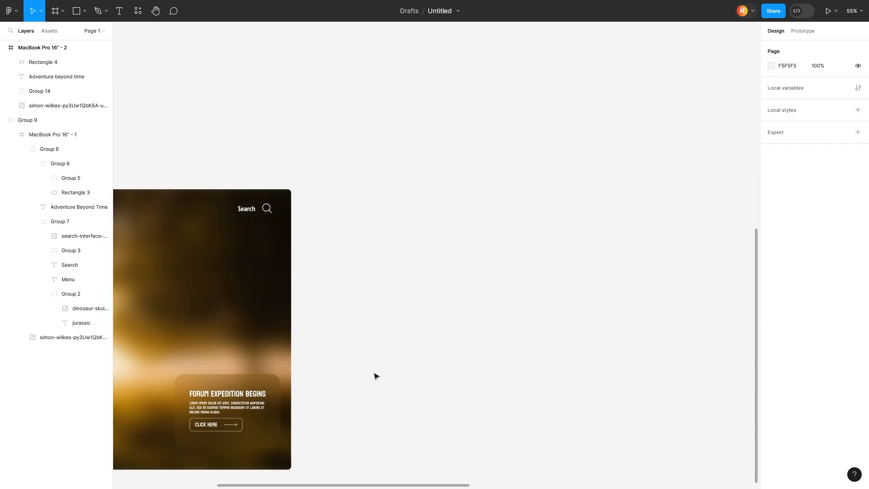
scroll(376, 375, "down", 3)
scroll(375, 374, "down", 5)
Give the card rectangle a corner radius of 33 and an FFFFFF fill at 1% opacity
left_click(417, 249)
scroll(417, 249, "up", 3)
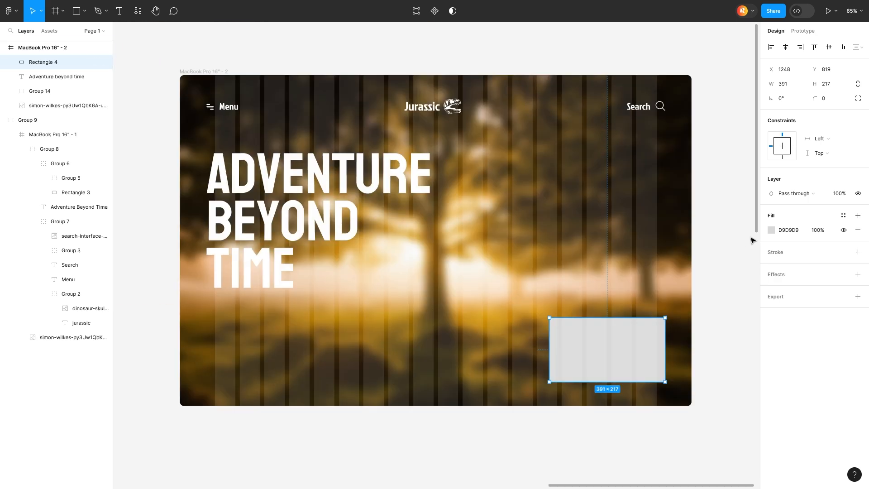
left_click_drag(815, 98, 248, 106)
left_click(772, 230)
type("FFFFFF")
left_click(818, 230)
type("1")
key("Return")
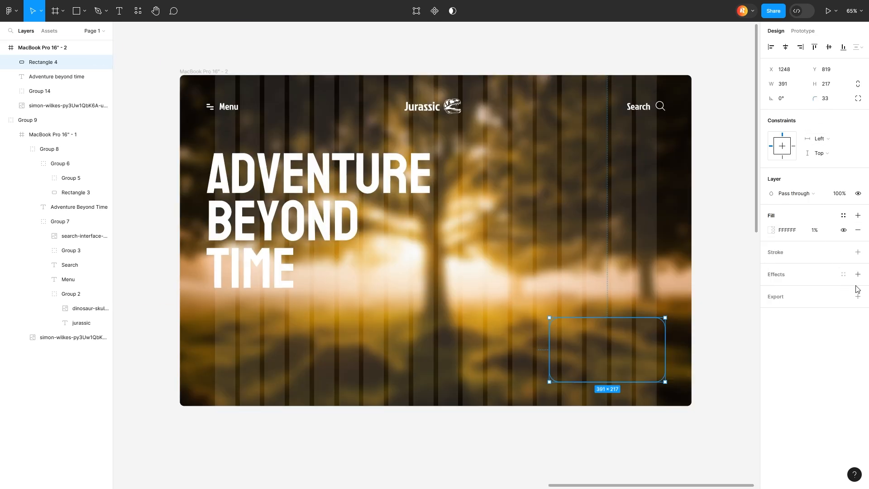
Apply a background blur of 60.5 to the card and enlarge it to about 412 × 239
left_click(858, 275)
left_click(797, 289)
left_click(813, 311)
left_click(772, 289)
left_click_drag(664, 311, 546, 316)
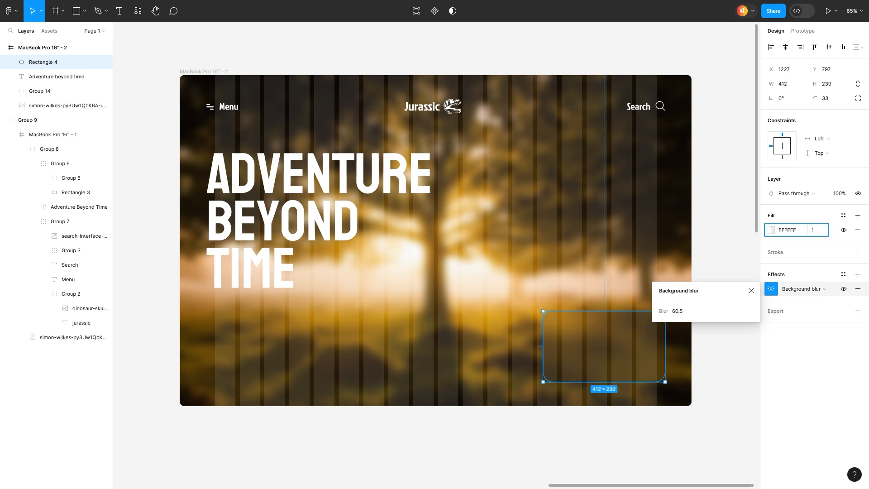
left_click(729, 359)
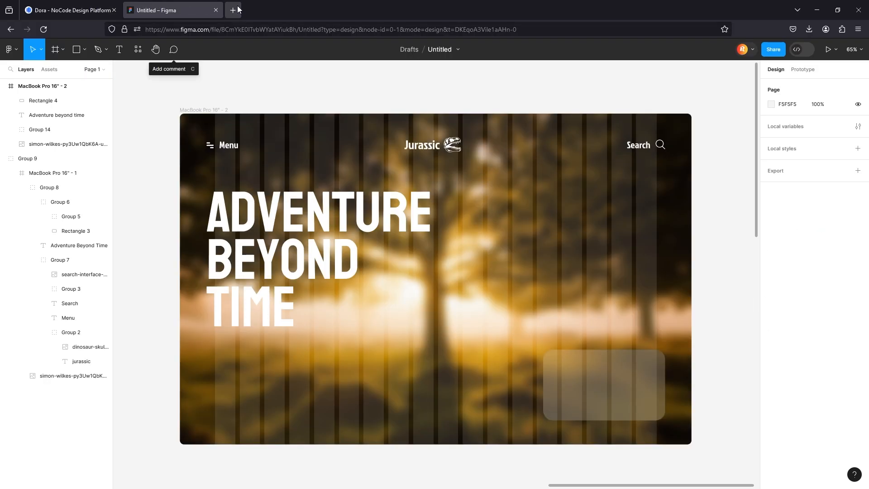
Switch to ChatGPT in a new browser tab and copy "Forum Expedition Begins" from the Dino Dreams Hero chat
key("ctrl+t")
left_click(291, 160)
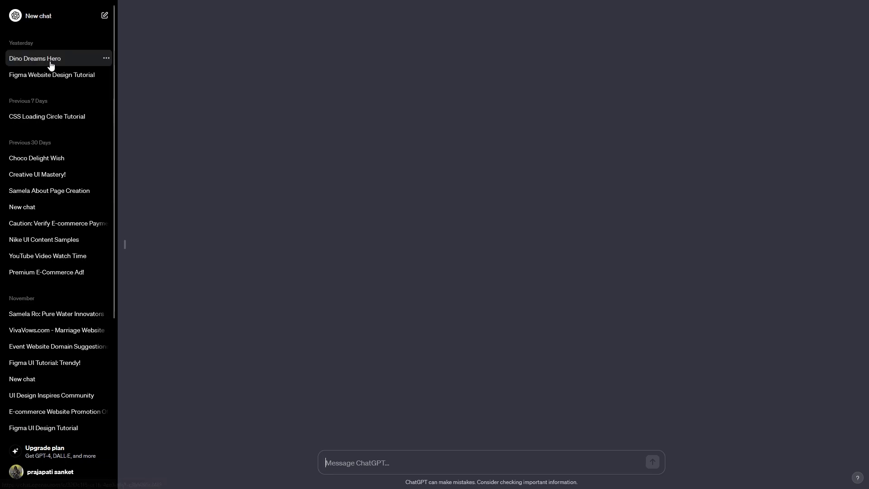
left_click(51, 63)
key("ctrl+c")
left_click(199, 7)
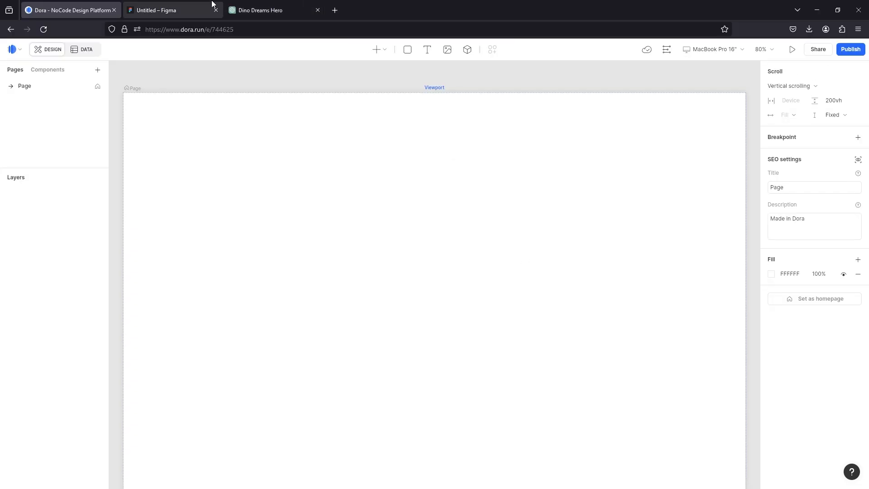
Back in Figma, add "Forum Expedition Begins" as the card title at font size 37, centred near the card's upper edge
key("F11")
key("ctrl+v")
left_click(832, 245)
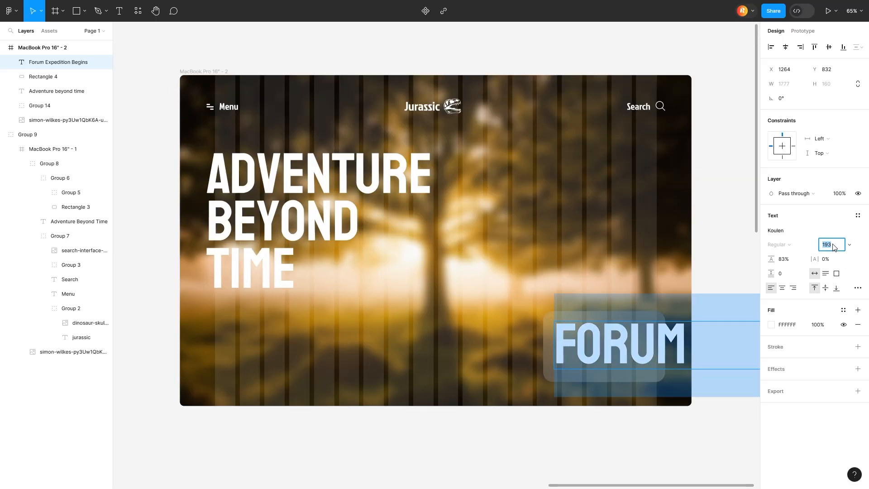
type("32")
key("Return")
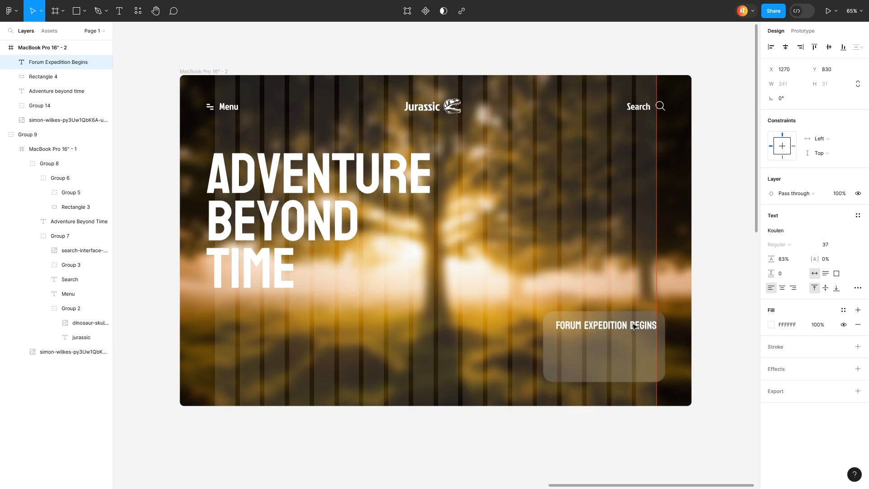
left_click_drag(637, 326, 610, 329)
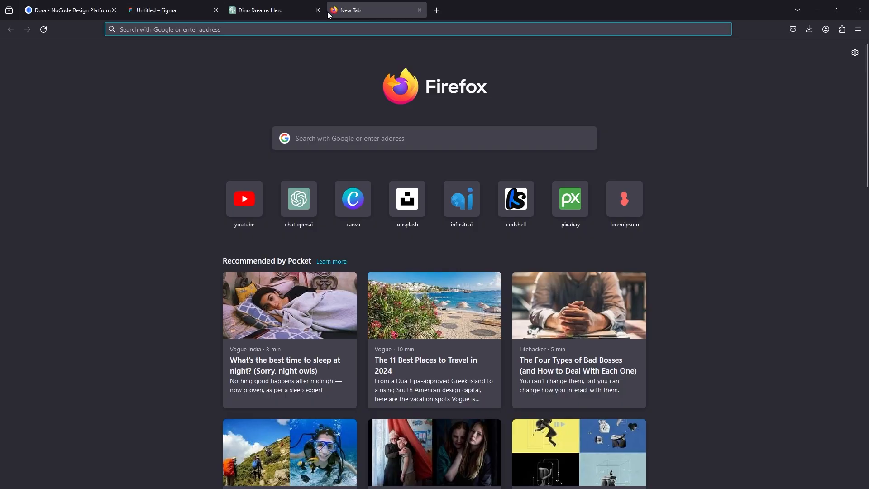
Look up lorem ipsum in a new browser tab and copy the placeholder paragraph
type("lorem ipsum")
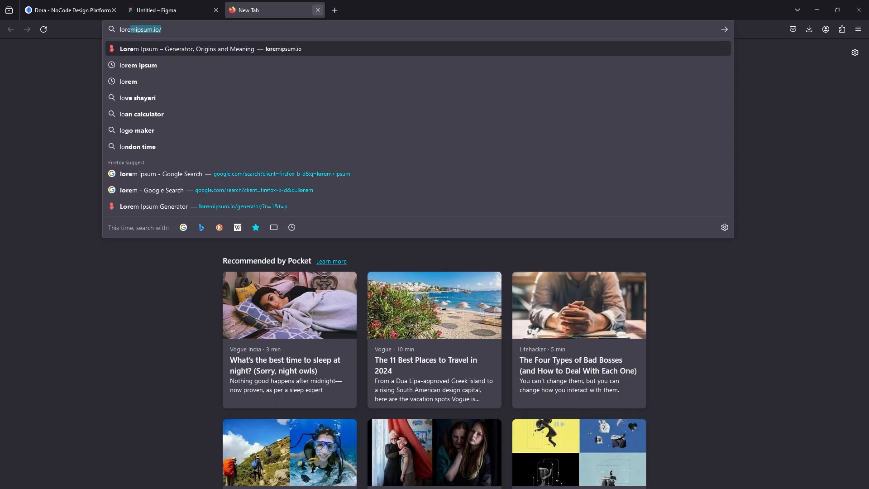
key("Return")
left_click_drag(511, 318, 195, 301)
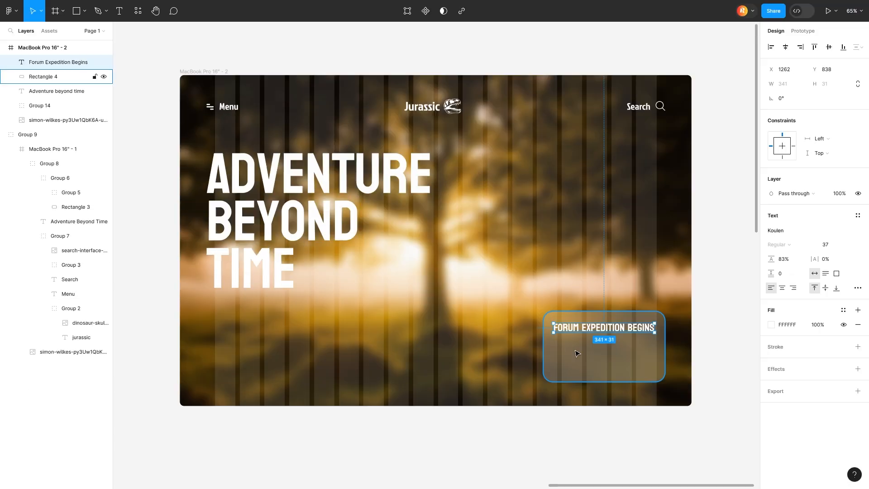
In Figma, add the lorem ipsum paragraph below the card title at font size 22, wrapped to a width of about 345
left_click_drag(621, 328, 620, 343)
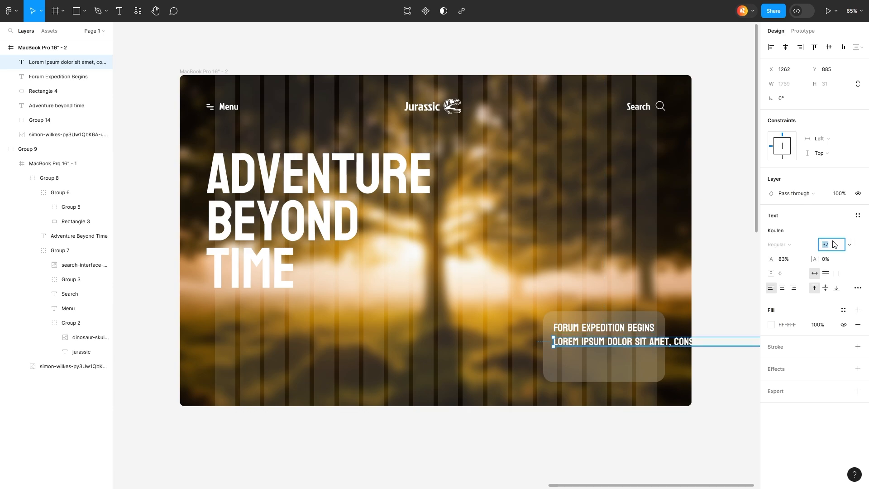
type("22")
key("Return")
scroll(648, 407, "right", 3)
left_click_drag(715, 343, 502, 336)
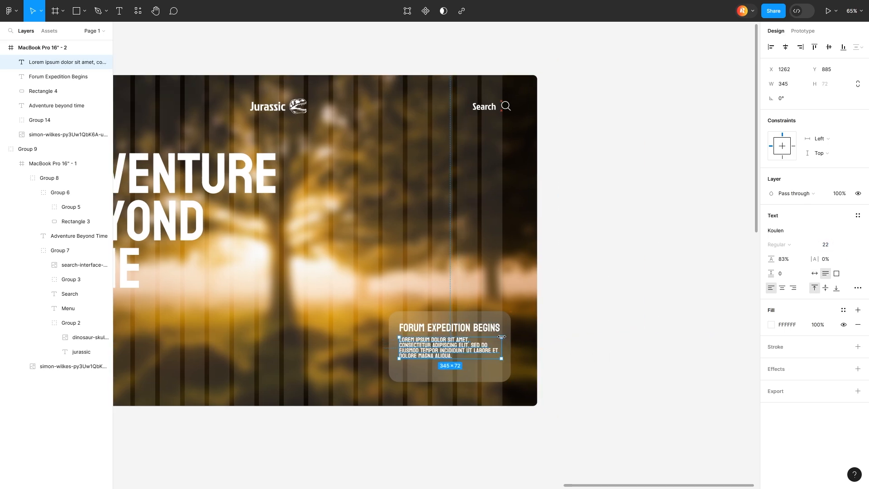
Set the paragraph's font size to 17 and line height to 139%, placing it just below the card title
type("18")
key("Return")
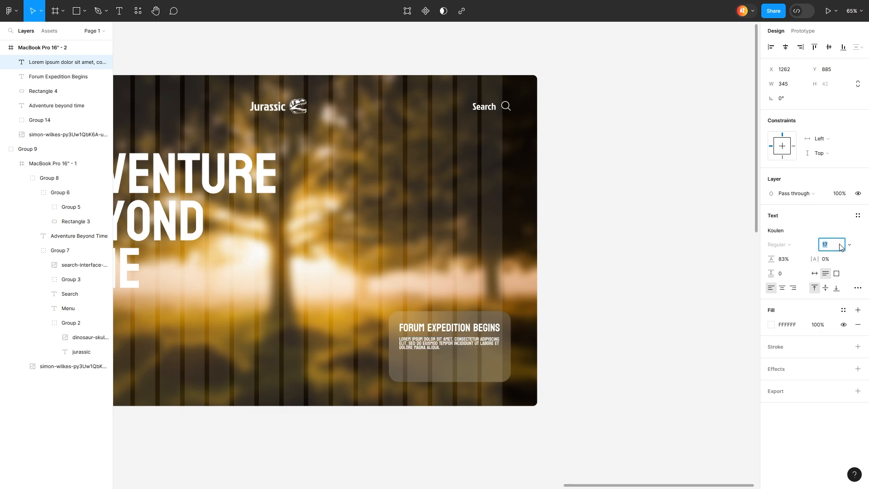
left_click_drag(772, 257, 815, 257)
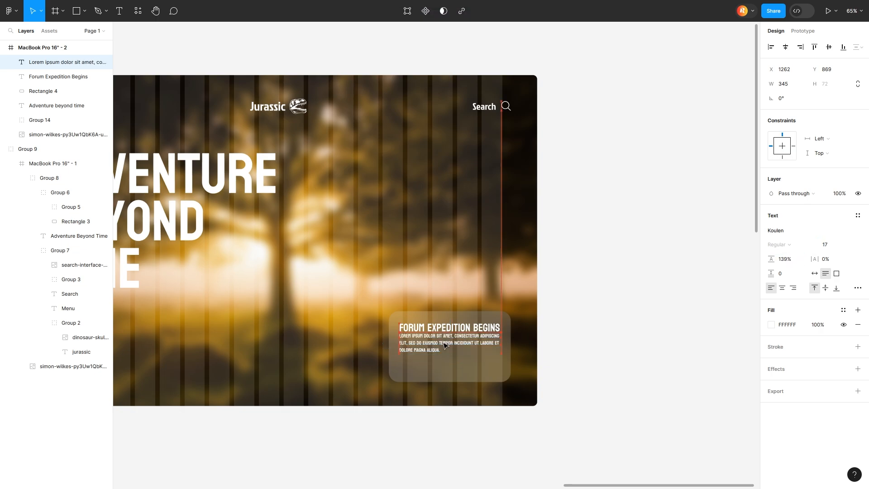
scroll(443, 347, "up", 5)
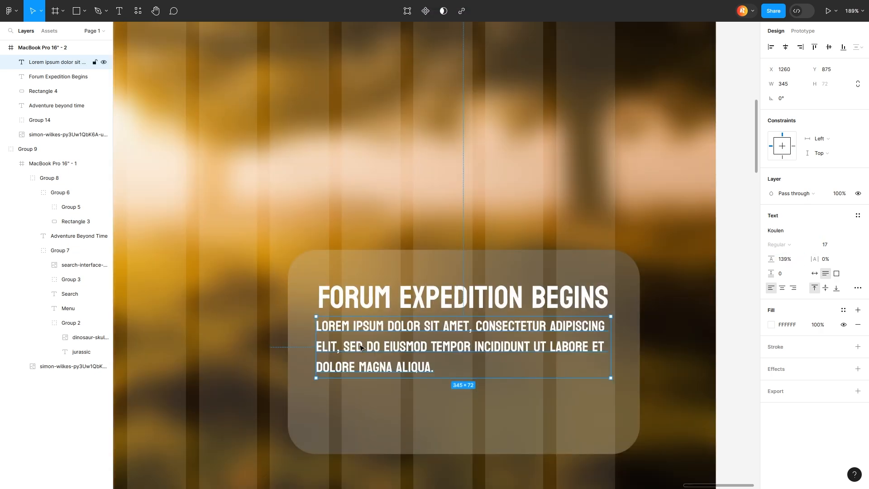
Duplicate the card paragraph below itself, change the copy's text to "Click Here" and narrow its box to fit the words
left_click_drag(380, 337, 380, 409)
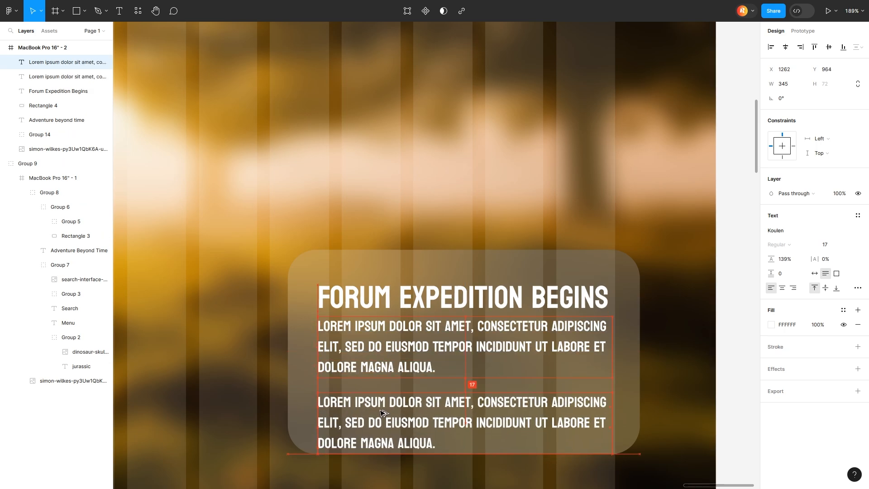
key("Return")
type("Click Here")
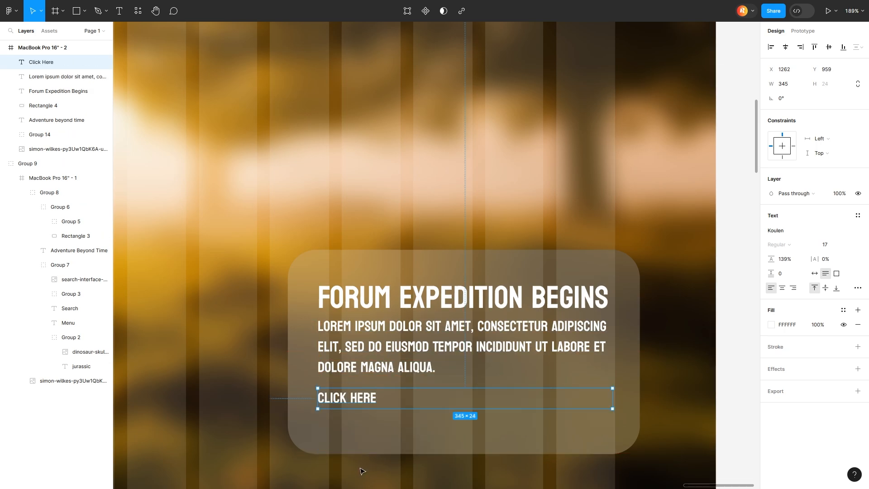
left_click_drag(613, 399, 374, 406)
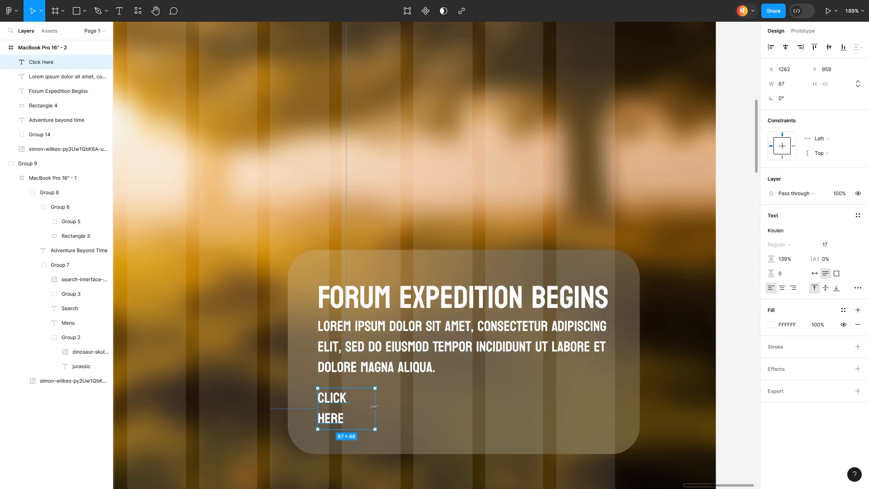
Draw a rectangle of about 125 × 36 around the Click Here text, inset the text, and replace the rectangle's fill with a stroke
left_click(76, 11)
left_click_drag(306, 383, 323, 399)
key("ctrl+[")
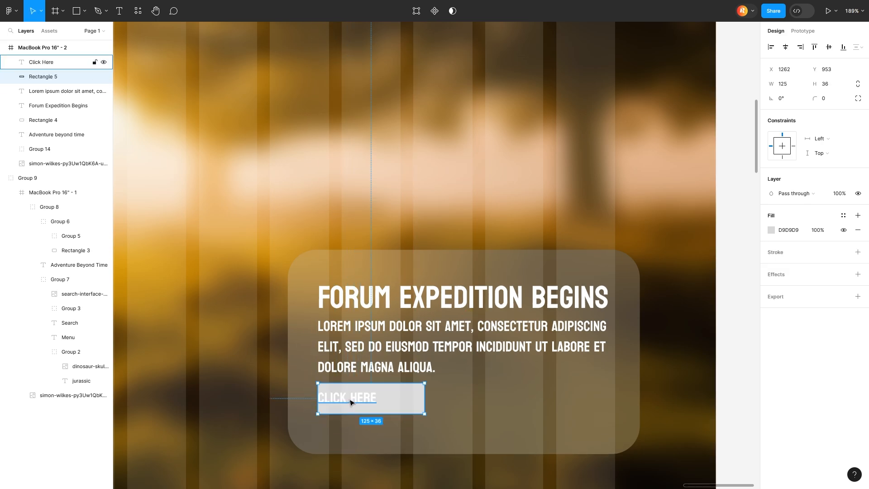
left_click(362, 400)
left_click(407, 408)
left_click(859, 225)
left_click(858, 238)
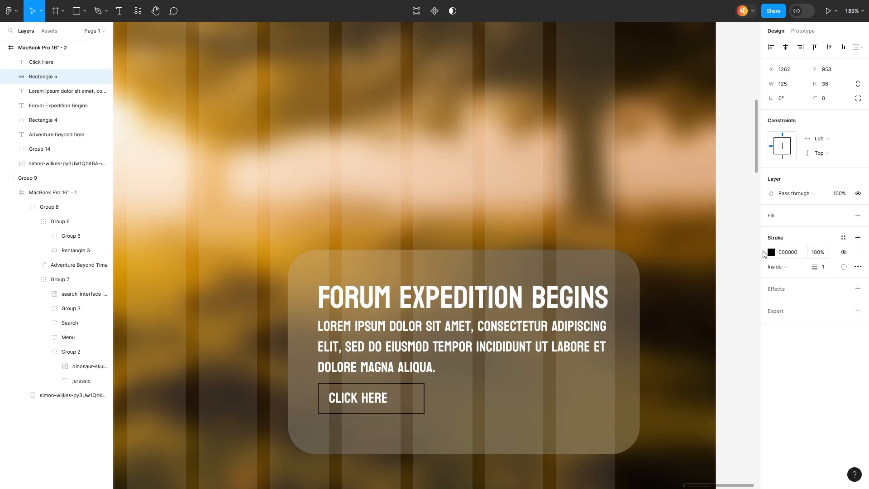
Set the button outline's stroke to white FFFFFF and its corner radius to 7, and widen it to about 138
left_click(772, 252)
left_click_drag(845, 98, 846, 98)
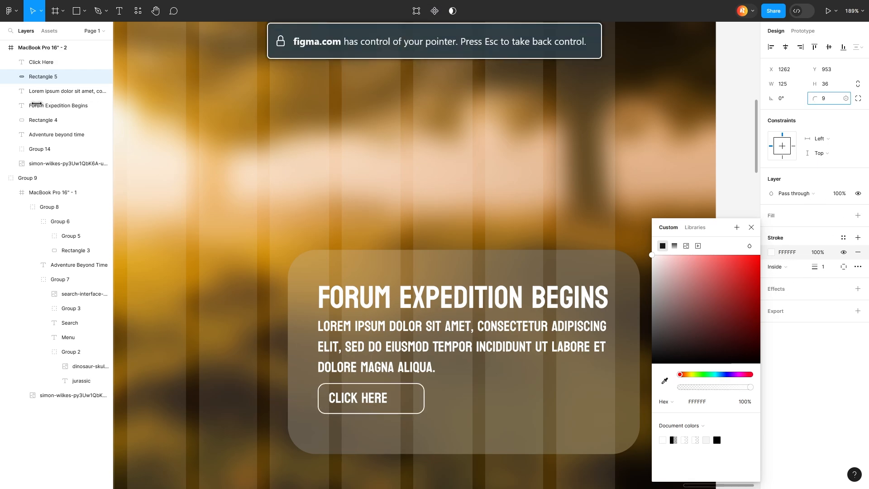
left_click_drag(36, 104, 31, 104)
left_click_drag(424, 397, 429, 400)
Draw a horizontal arrow about 32 long after the Click Here text, and make it white with a stroke weight of 1.5
left_click(84, 11)
left_click(59, 53)
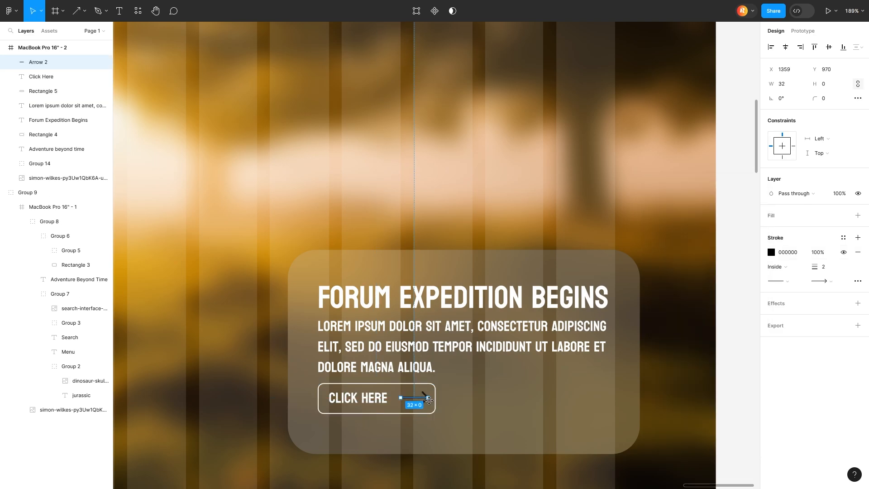
left_click(772, 255)
left_click(666, 438)
key("Escape")
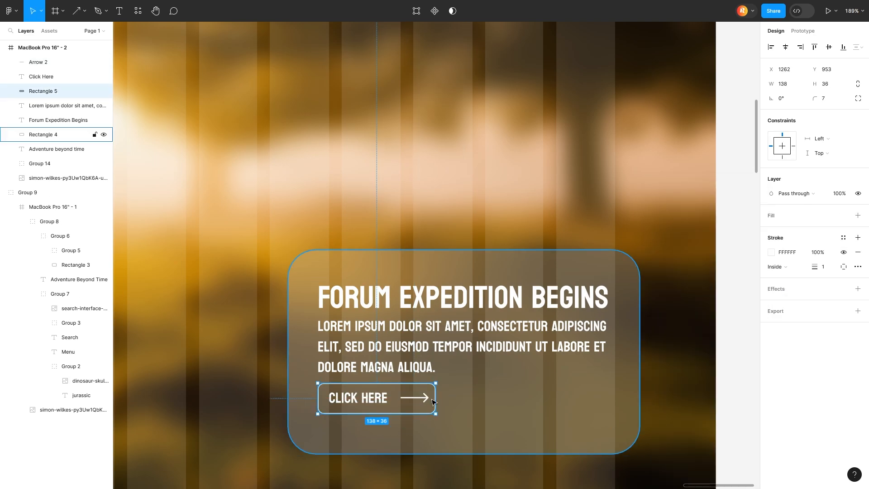
Widen the button outline slightly and group the Click Here text with the arrow
left_click(375, 399)
key("Escape")
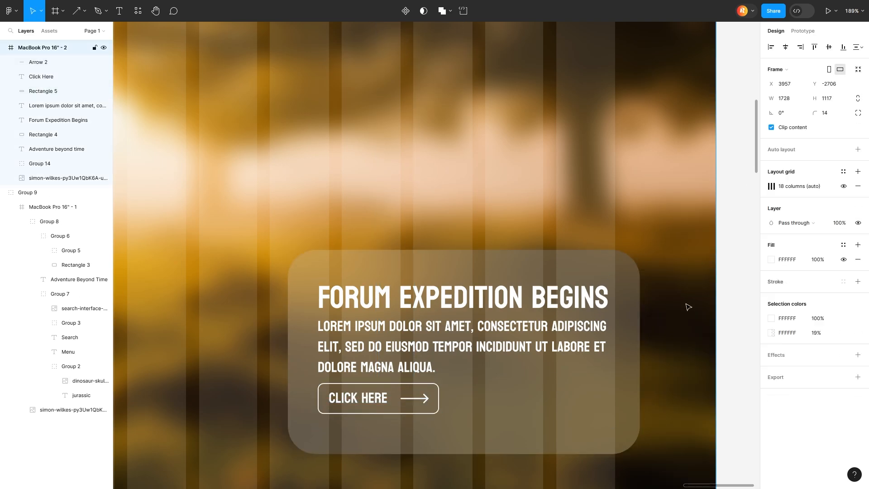
left_click(365, 398)
left_click(414, 399, "shift")
right_click(412, 399)
left_click(435, 322)
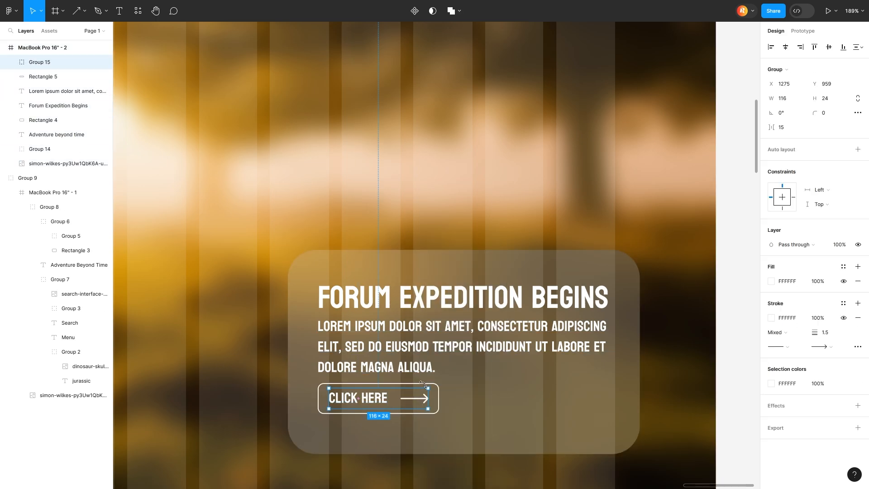
Group the combined text and arrow with the button outline
left_click(440, 388, "shift")
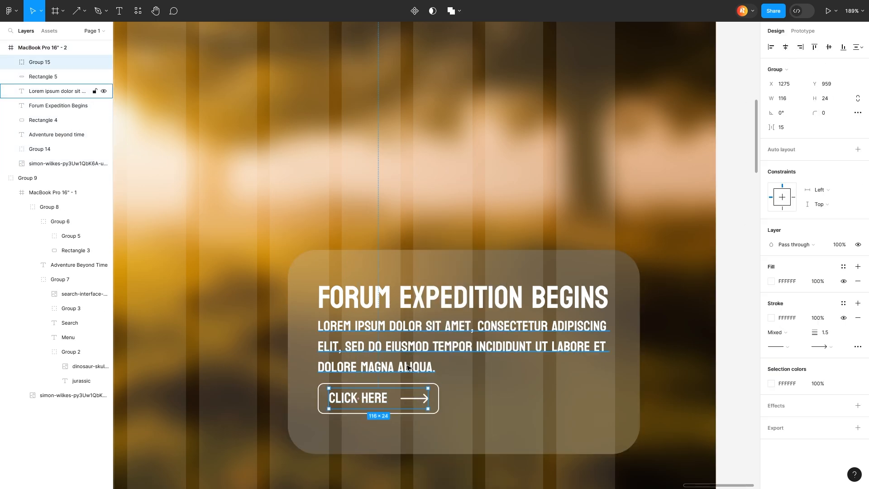
left_click(436, 403)
left_click(408, 398, "shift")
left_click(360, 394)
left_click(359, 385, "shift")
right_click(359, 385)
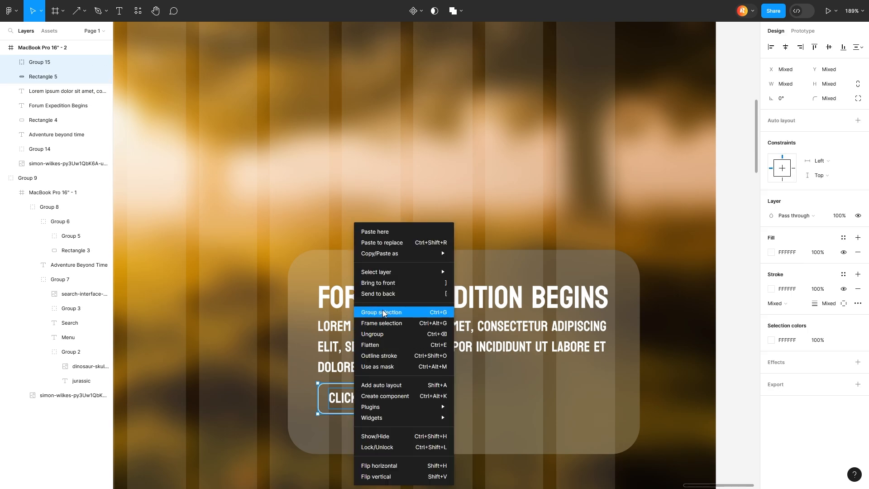
left_click(371, 311)
Set the vertical spacing between the card title, paragraph and button to 12, and group the three
left_click(453, 335, "shift")
left_click(498, 297, "shift")
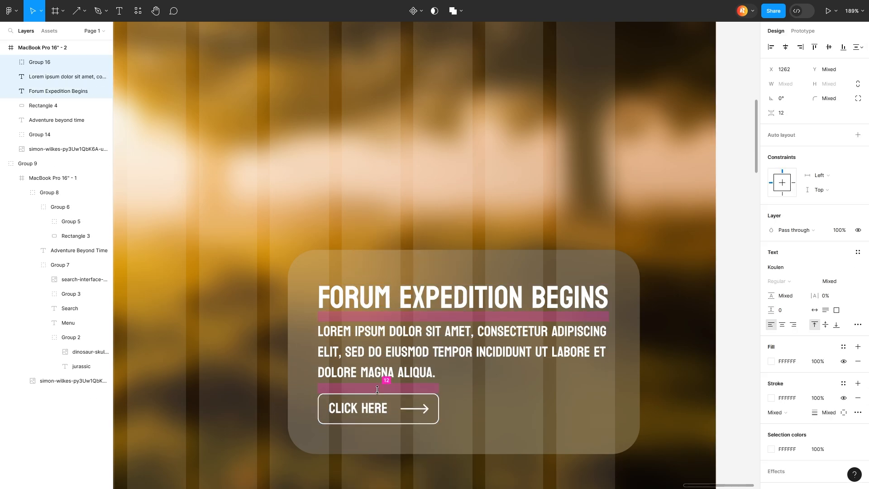
right_click(487, 384)
left_click(514, 312)
Centre the content group horizontally and vertically within the translucent card
left_click(632, 294, "shift")
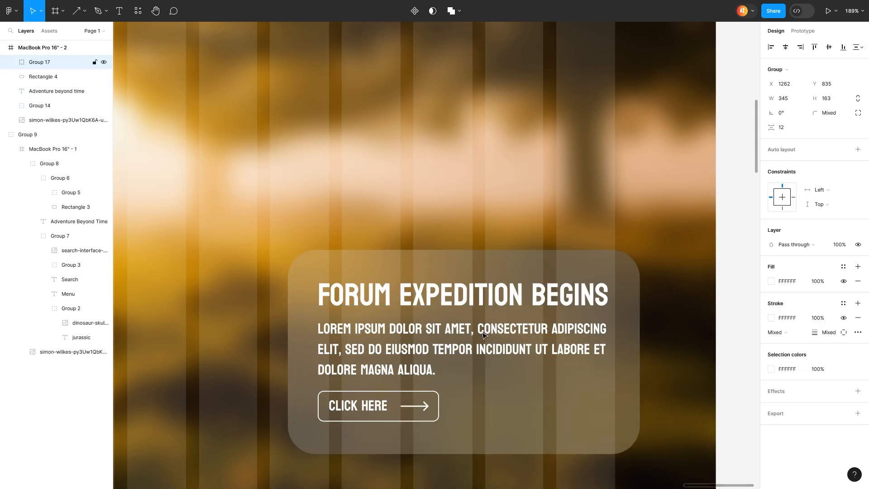
left_click(828, 48)
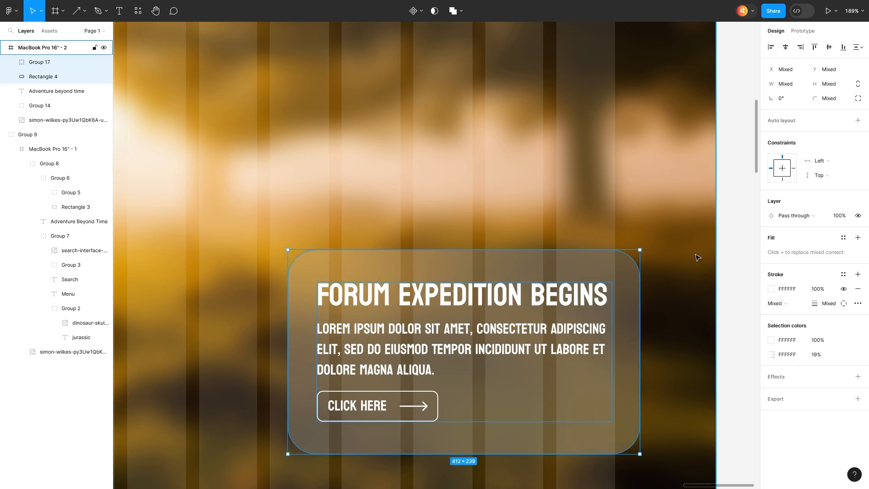
key("Escape")
Add a drop shadow to the card rectangle with X 0, Y 0 and a blur of 41.2
scroll(652, 281, "down", 3, "ctrl")
left_click(43, 77)
left_click(858, 274)
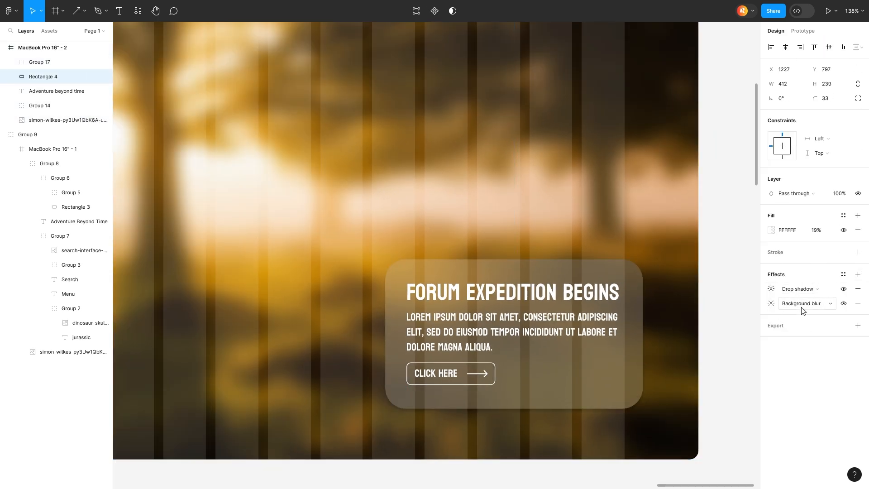
left_click(770, 296)
key("Escape")
key("Escape")
left_click(583, 368)
left_click(772, 289)
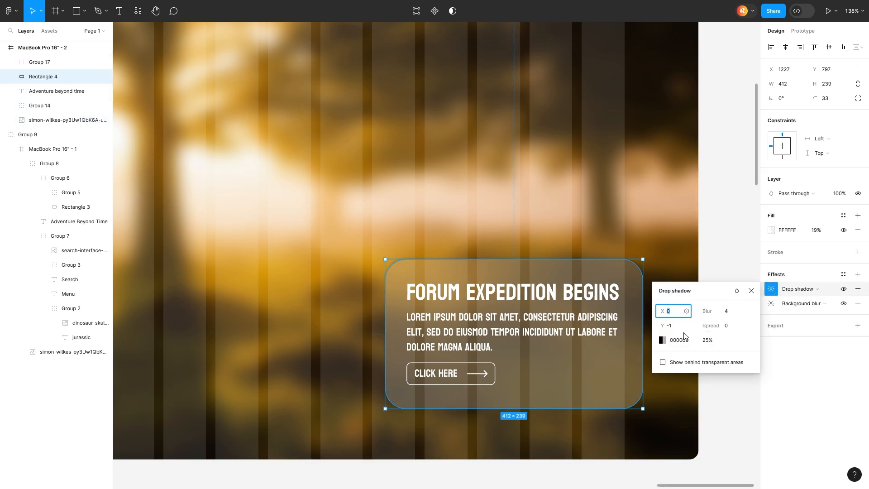
left_click_drag(696, 323, 346, 347)
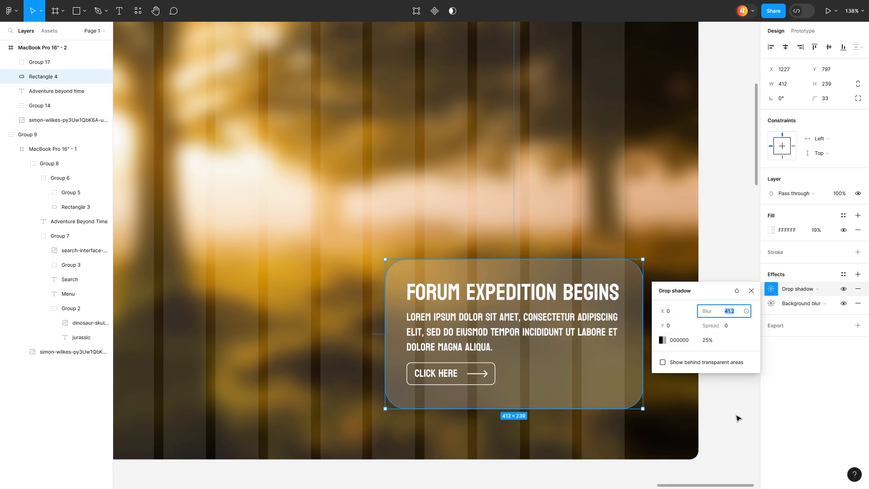
left_click(738, 417)
Add the text "FB" near the frame's lower-left corner and duplicate it alongside as "TW" and "IN"
key("shift+1")
key("t")
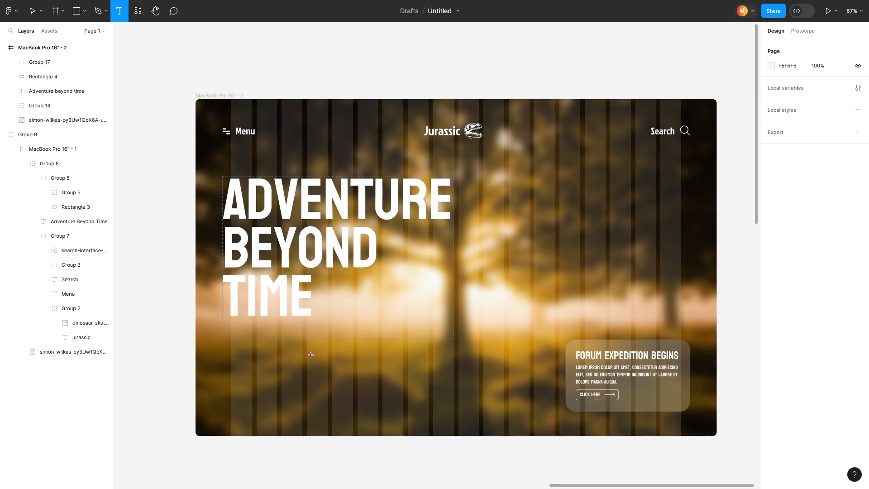
left_click(232, 419)
scroll(240, 426, "up", 5)
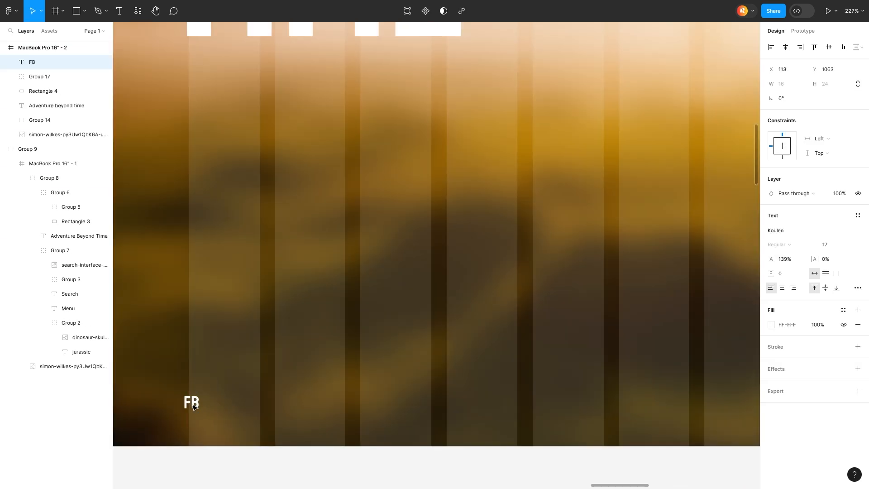
left_click_drag(181, 406, 261, 402)
double_click(261, 402)
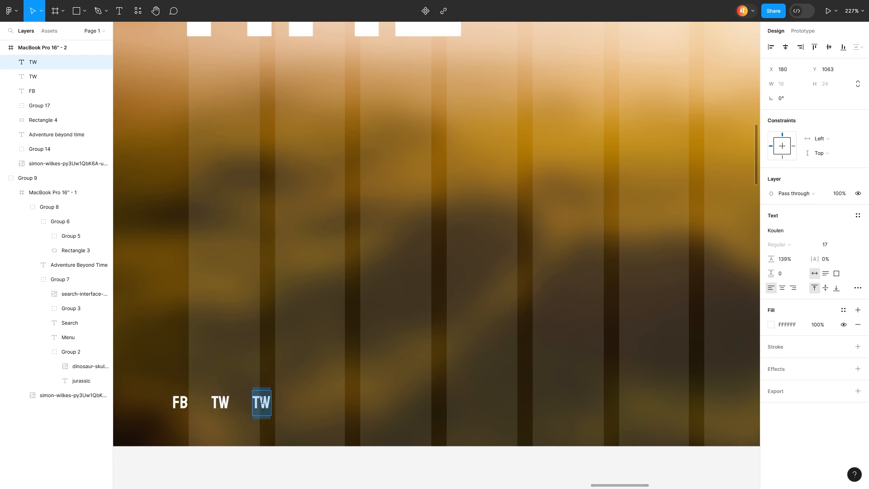
Set the FB, TW and IN labels to font size 20 with a horizontal spacing of 41
left_click(180, 402, "shift")
left_click(258, 402, "shift")
scroll(256, 403, "down", 3)
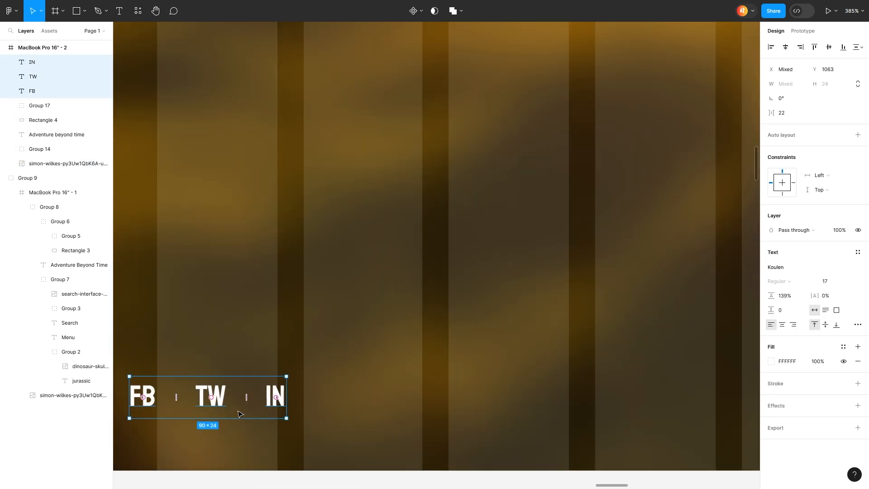
scroll(256, 402, "down", 5)
left_click_drag(771, 110, 789, 110)
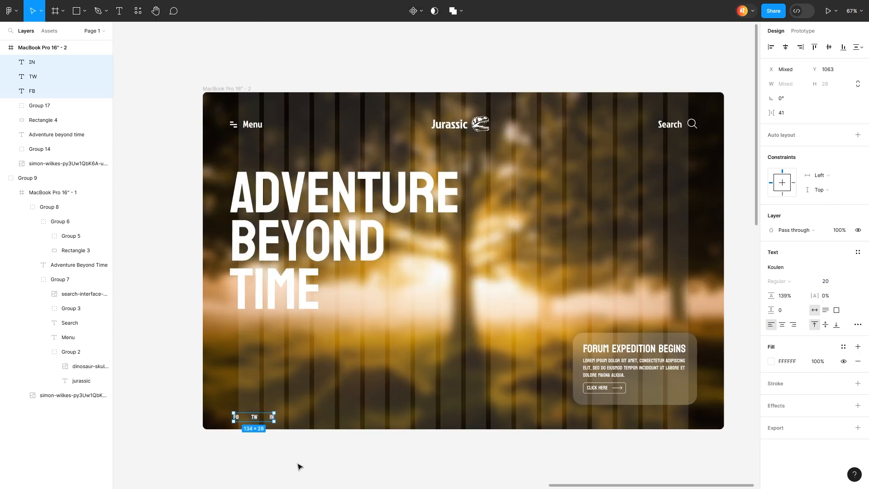
Align the three social labels with the headline's left edge and group them
right_click(257, 422)
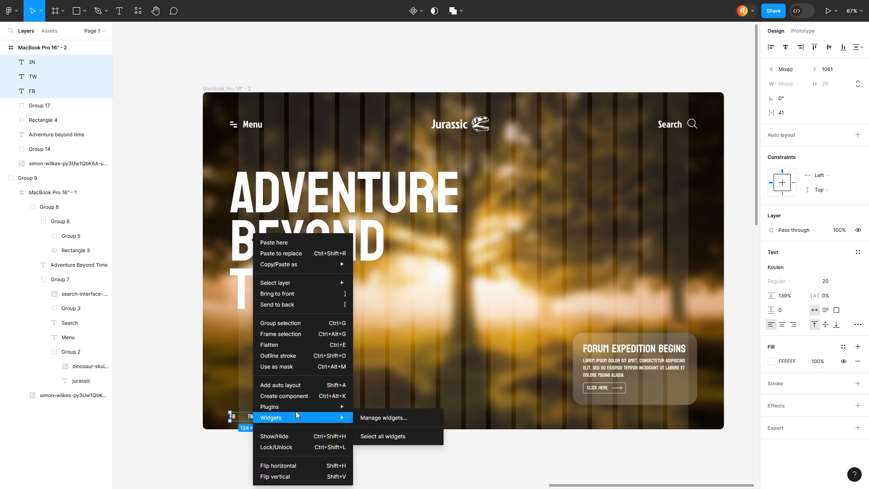
left_click(276, 322)
left_click(280, 450)
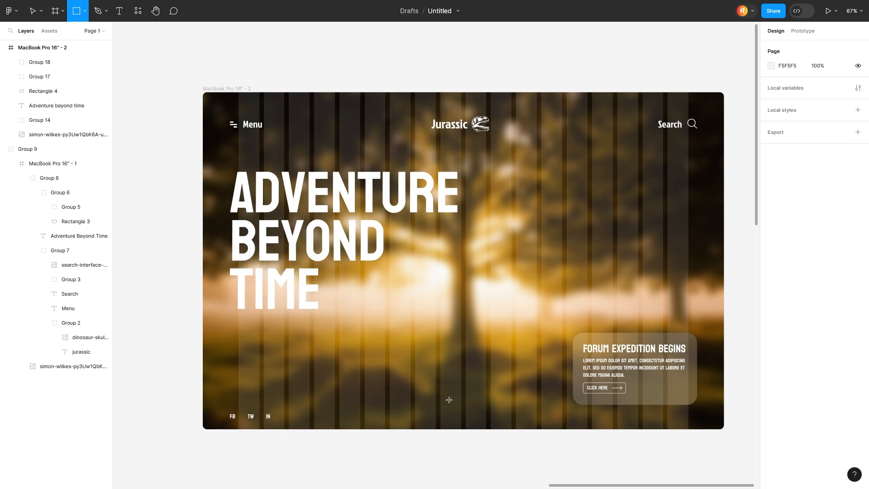
Draw an unfilled pill of about 46 × 91 at the frame's lower centre with corner radius 53 and a white linear-gradient stroke of 5
left_click_drag(449, 400, 463, 425)
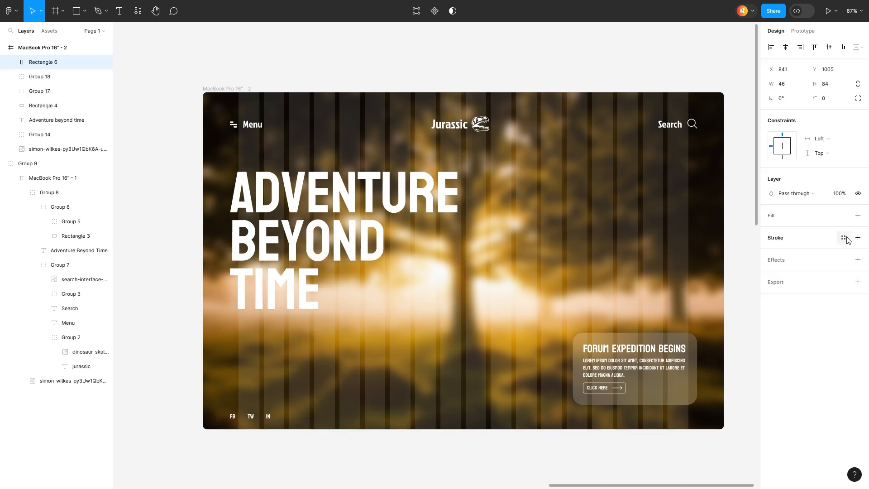
left_click(858, 238)
left_click(772, 253)
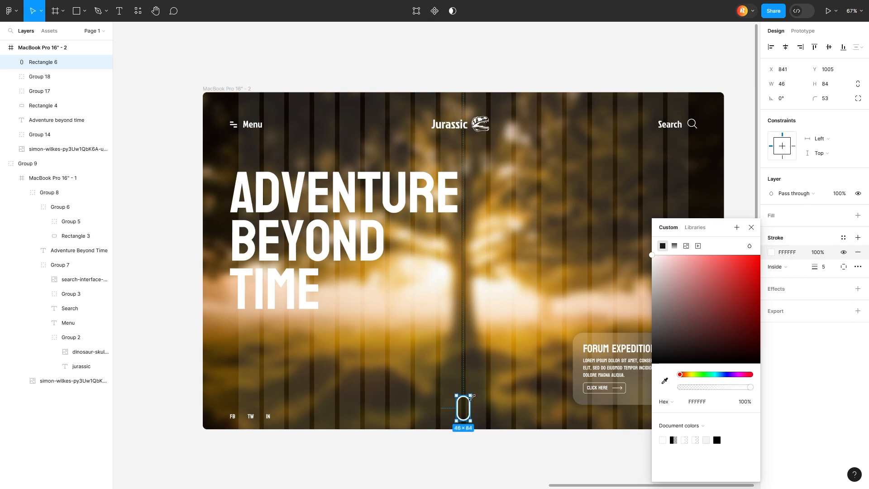
left_click_drag(458, 392, 459, 389)
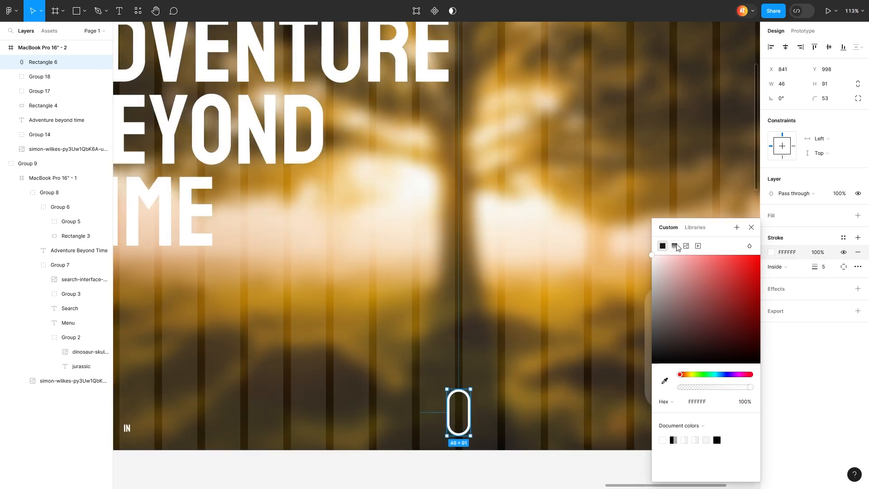
left_click(675, 246)
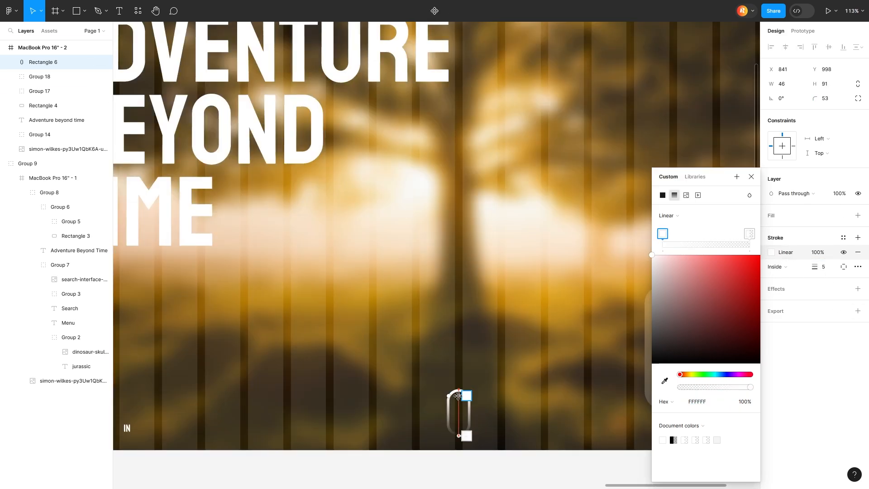
Draw a circle of about 26 × 26 inside the pill's upper part and a second one of about 20 × 20 below it
left_click(84, 13)
left_click(41, 67)
scroll(466, 408, "up", 5)
mouse_move(455, 380)
left_mouse_down()
mouse_move(475, 402)
mouse_move(475, 432)
left_mouse_up()
Give both circles a white linear-gradient fill and extend the upper circle's gradient downwards so it fades less
left_click(772, 230)
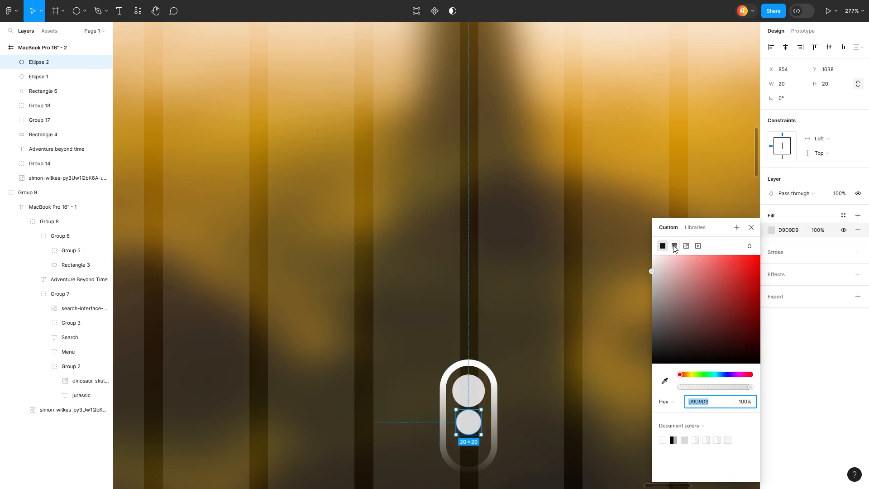
left_click(674, 245)
left_click(39, 76)
left_click(771, 230)
left_click(675, 245)
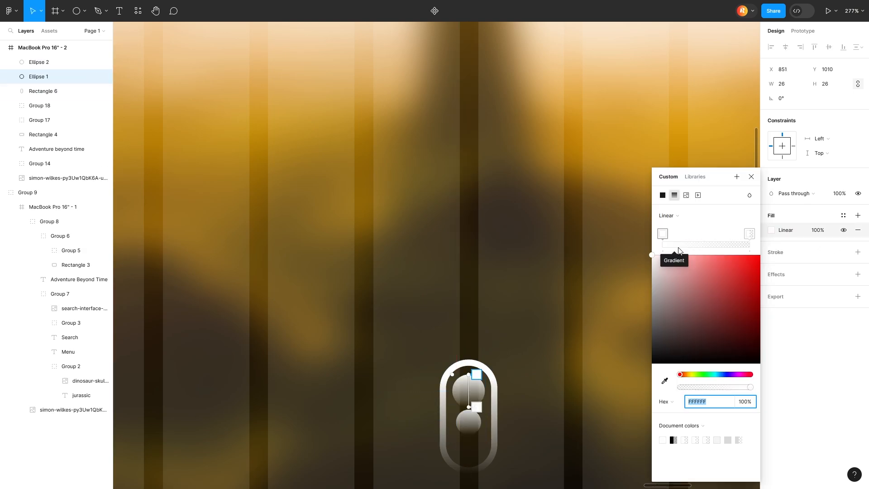
left_click(471, 408)
Extend the pill outline's stroke gradient further down so the white reaches lower before fading
left_click(497, 391)
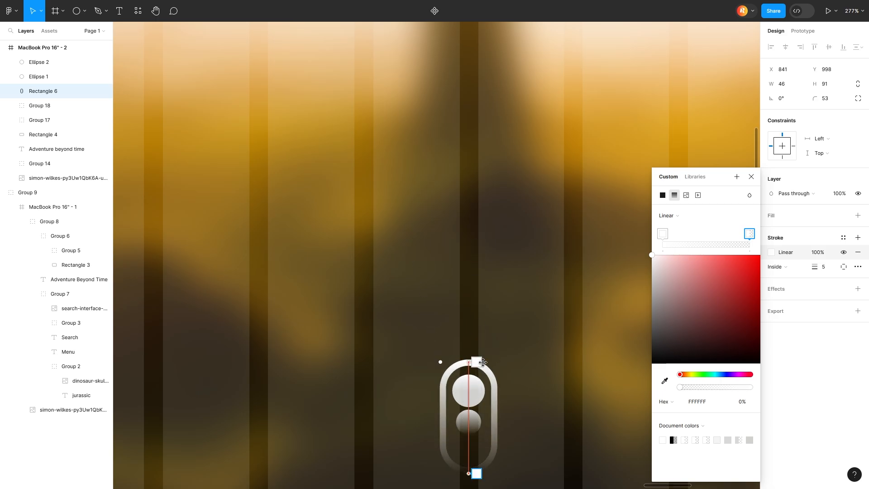
left_click(478, 482)
scroll(474, 471, "down", 10)
scroll(471, 466, "up", 10)
Shrink the upper circle slightly, resize the lower circle to about 16 × 16 and move it closer beneath the upper one
left_click(471, 424)
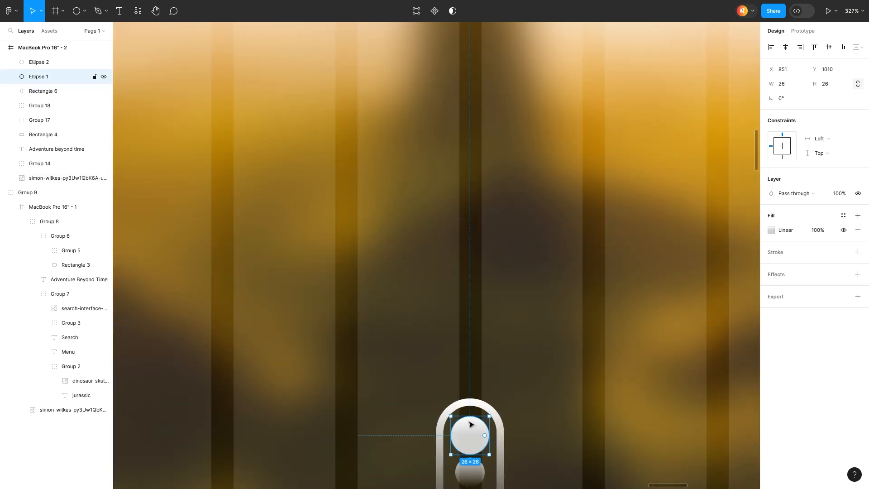
left_click(469, 473)
scroll(469, 455, "down", 1)
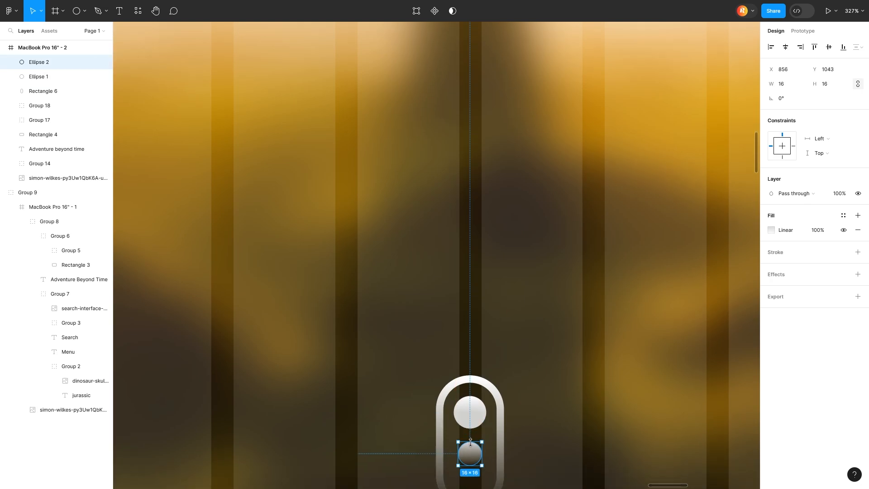
double_click(533, 413)
key("Escape")
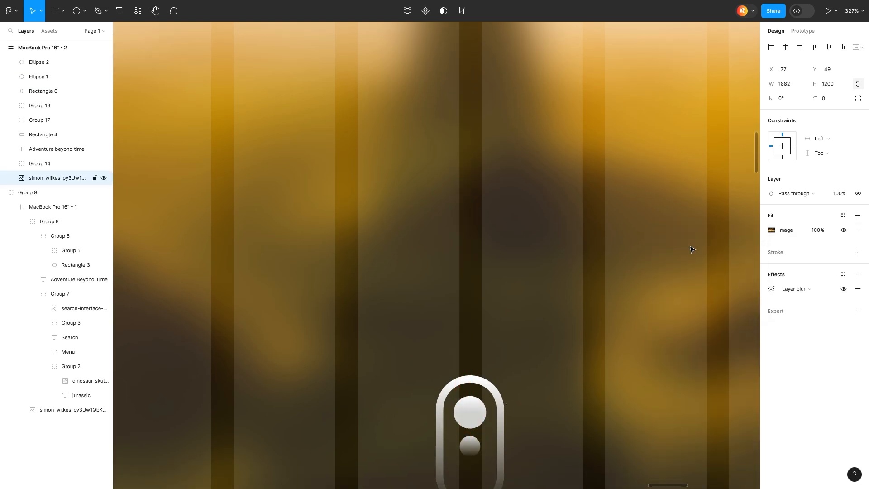
Group the call-to-action card's background with its content, and remove the trailing blank line from the headline text
scroll(693, 248, "down", 10)
left_click(569, 440)
scroll(485, 441, "up", 1)
scroll(380, 469, "up", 1)
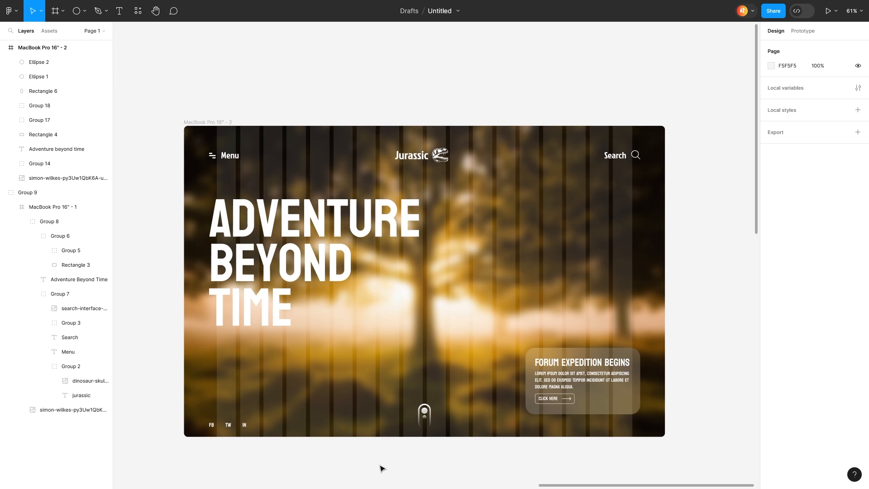
left_click(582, 362)
left_click(625, 407, "shift")
right_click(541, 389)
left_click(562, 311)
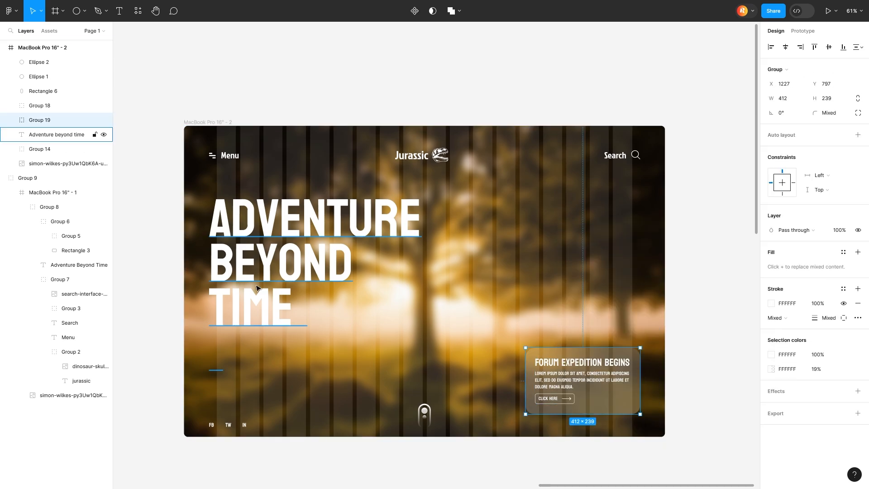
left_click(248, 344)
double_click(247, 344)
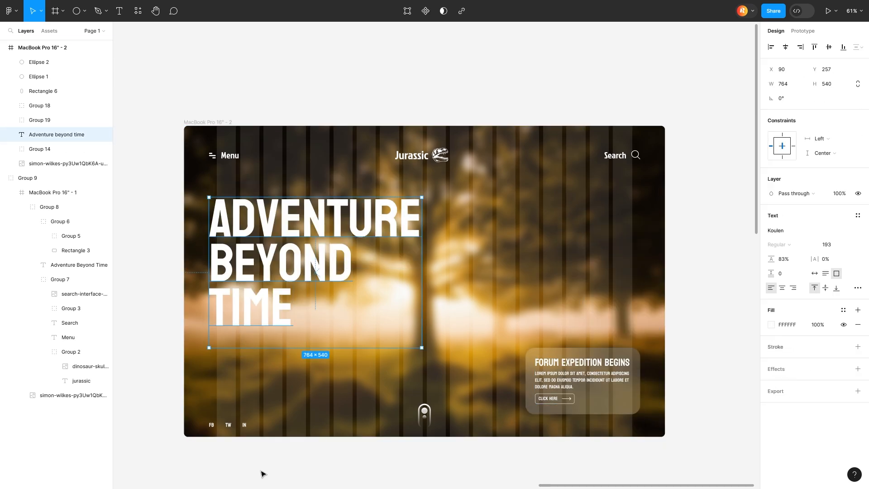
Copy the MacBook Pro 16" - 2 frame with the Figma to Dora plugin, switch to Dora and paste it onto the page
right_click(194, 148)
mouse_move(241, 357)
mouse_move(325, 386)
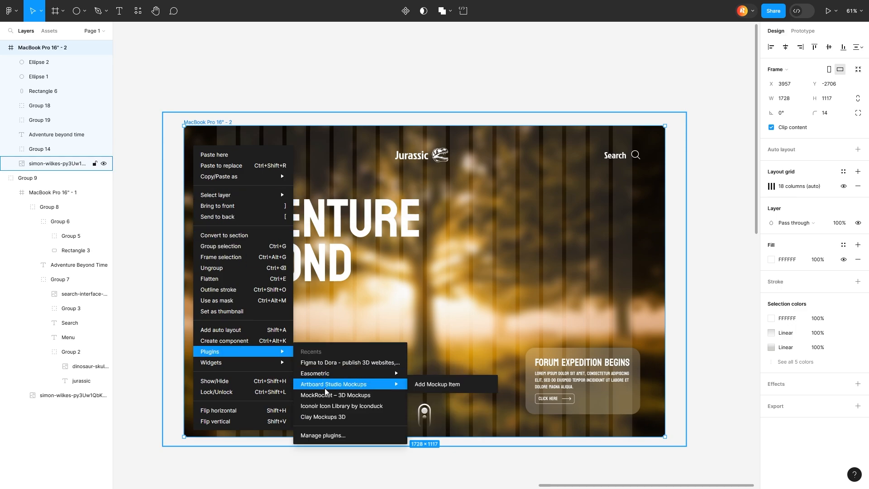
left_click(332, 416)
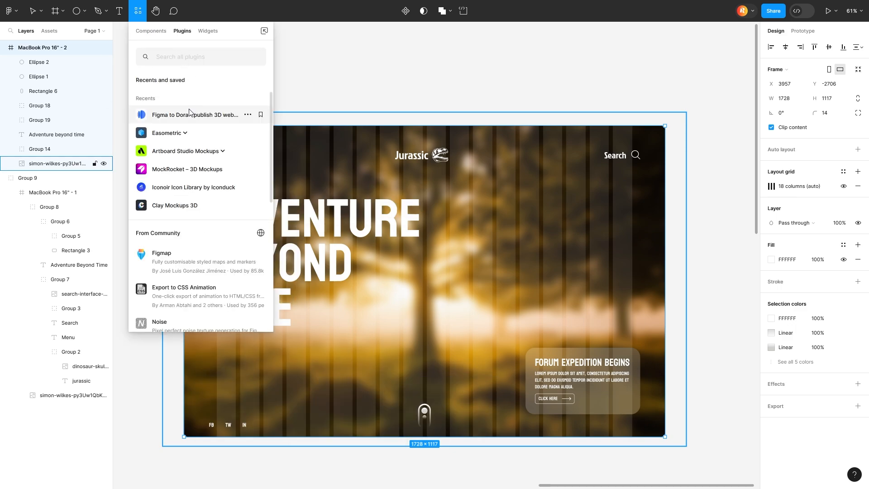
left_click(190, 114)
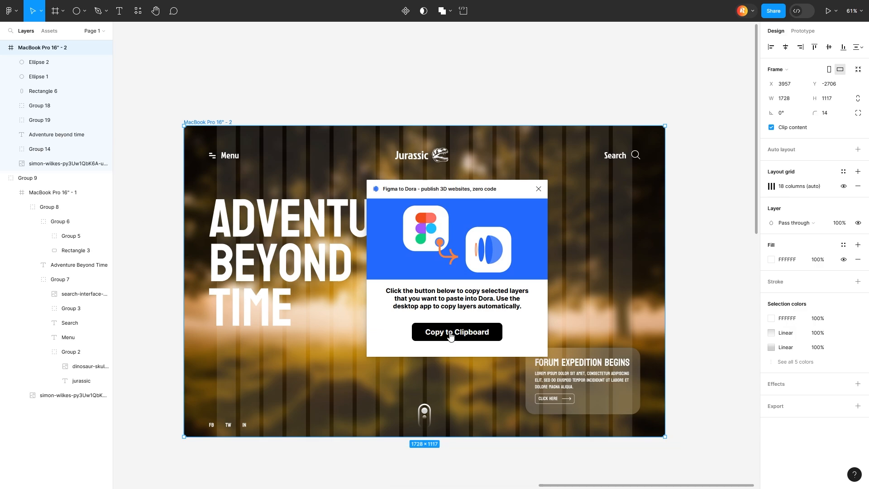
left_click(450, 333)
key("alt+Tab")
key("ctrl+v")
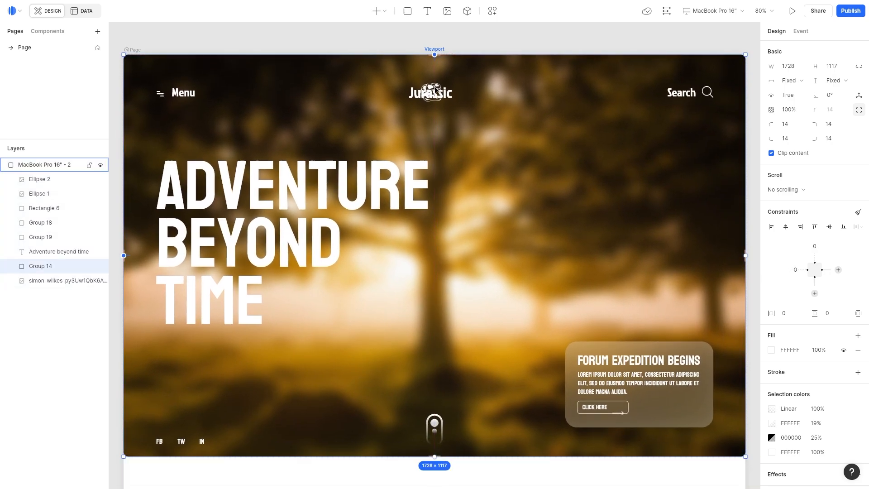
Ungroup the pasted header and its logo group so the Jurassic text and the dinosaur skull become separate layers
left_click(433, 91)
scroll(438, 95, "up", 5)
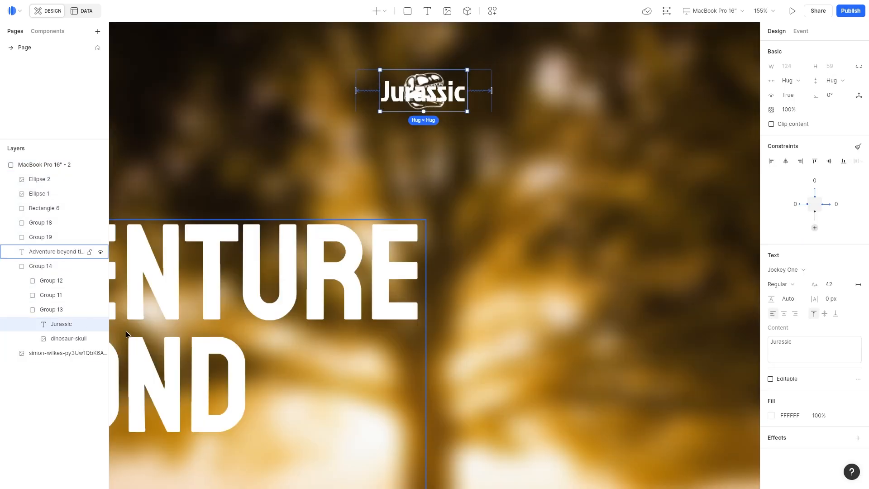
right_click(401, 95)
left_click(439, 228)
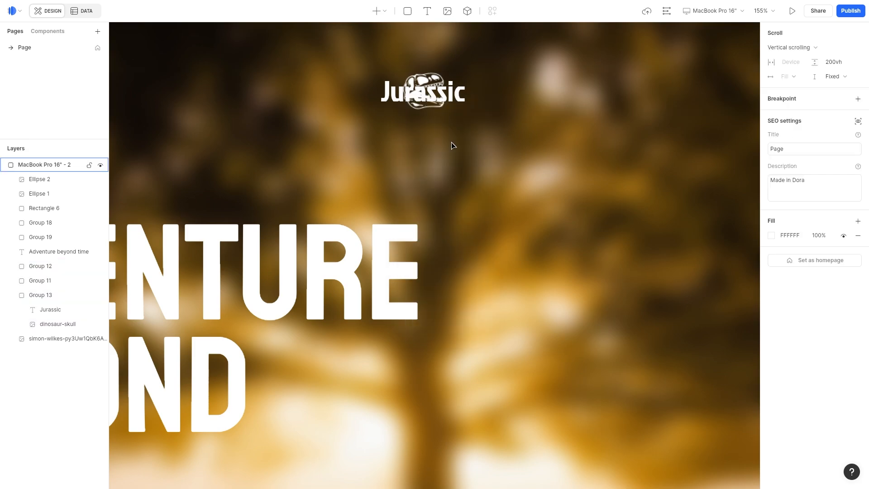
left_click(40, 295)
left_click(50, 310)
right_click(408, 81)
left_click(451, 215)
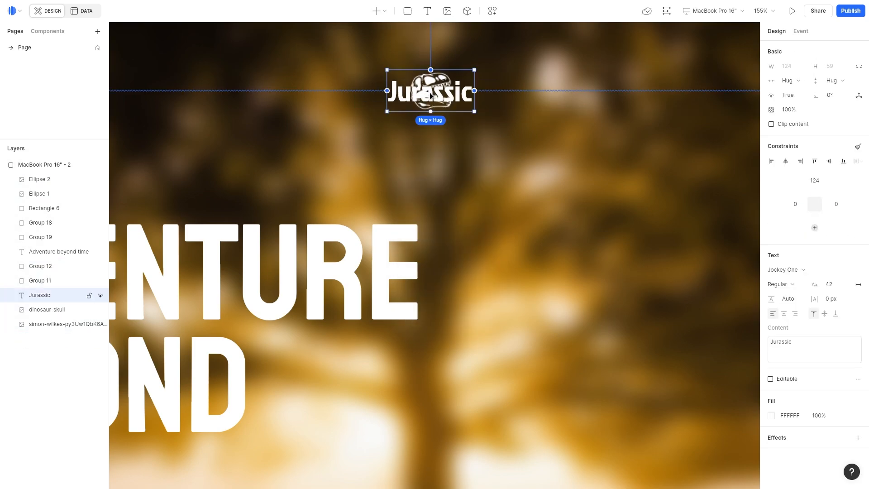
Move the Jurassic text slightly up and widen its box to 304 so the word sits beside the skull
left_click(427, 100)
left_click(448, 85)
right_click(449, 86)
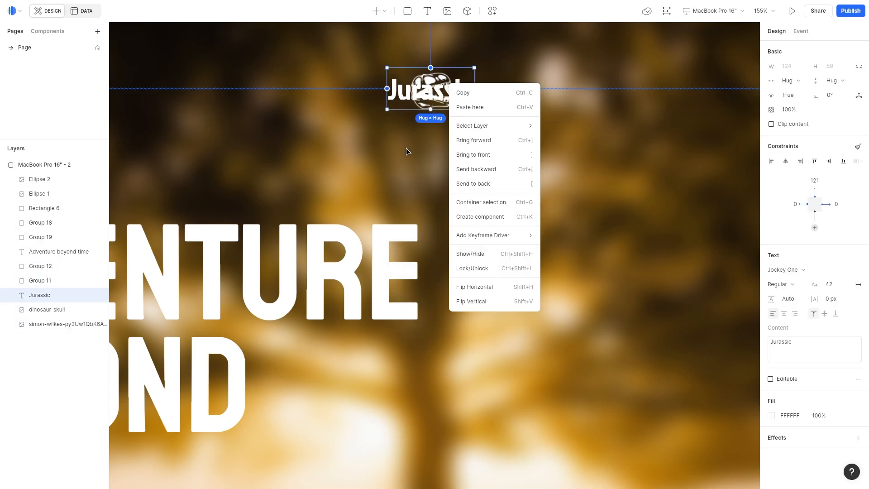
left_click(480, 89)
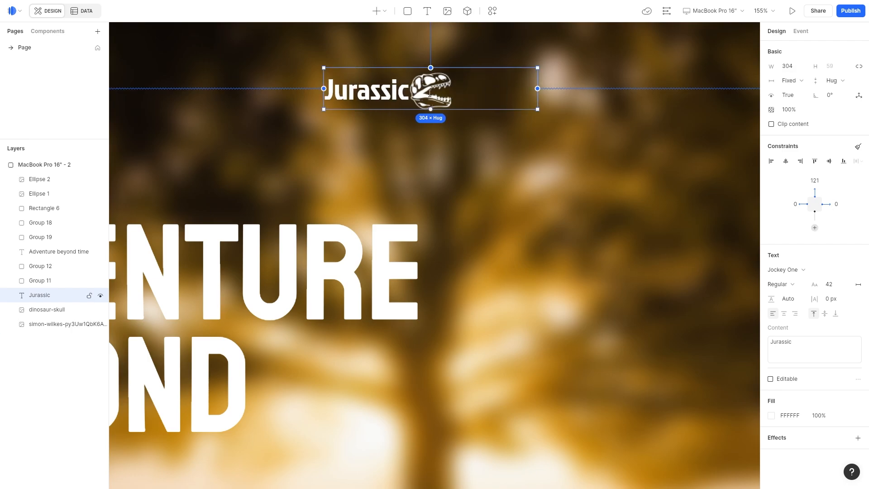
Shrink the dinosaur skull to a width of 51 and align it vertically with the Jurassic text
left_click(48, 309)
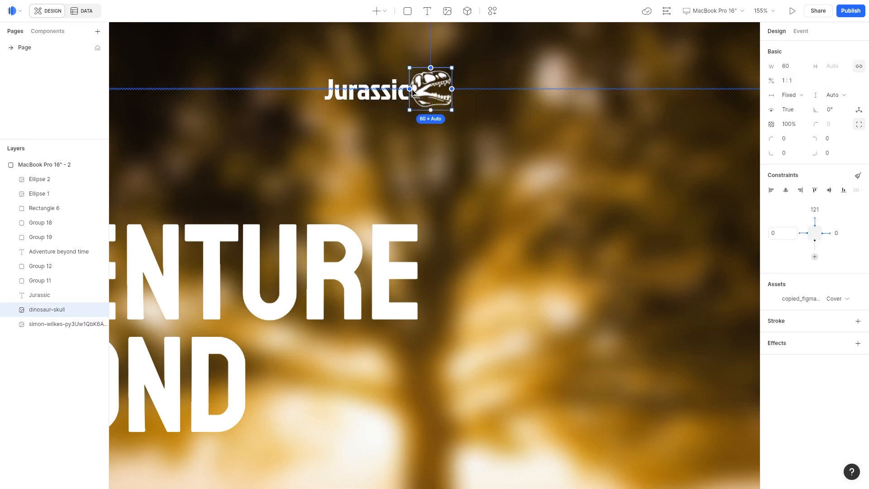
left_click(407, 108)
key("ctrl+z")
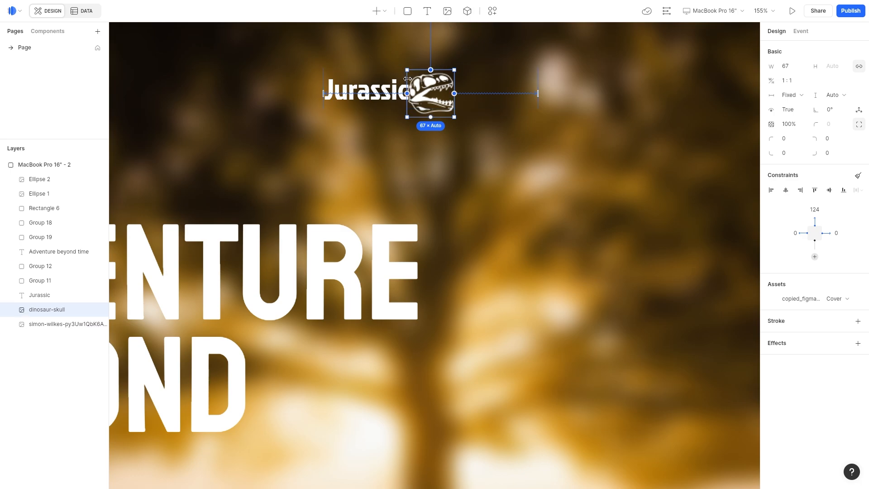
left_click(407, 96)
left_click(433, 97)
left_click_drag(437, 116, 440, 103)
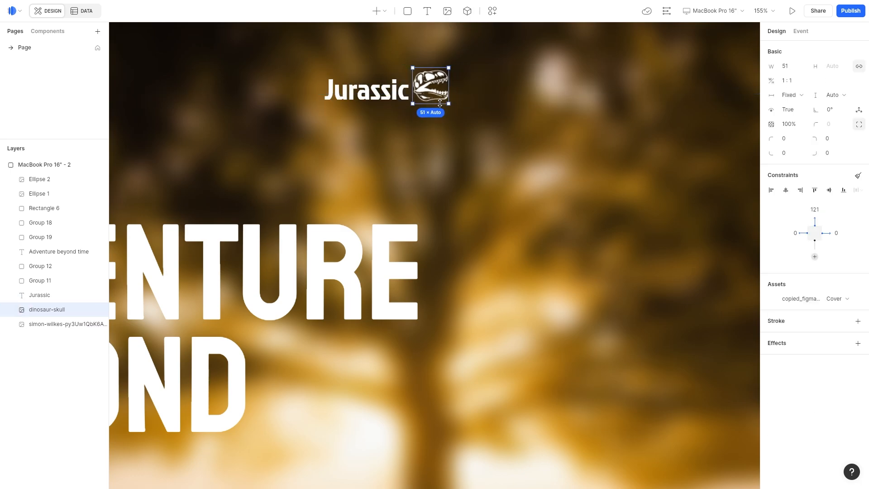
left_click(441, 92)
Widen the Jurassic text box to 309 and attach the skull's left constraint to the MacBook frame's left edge
scroll(442, 92, "down", 5)
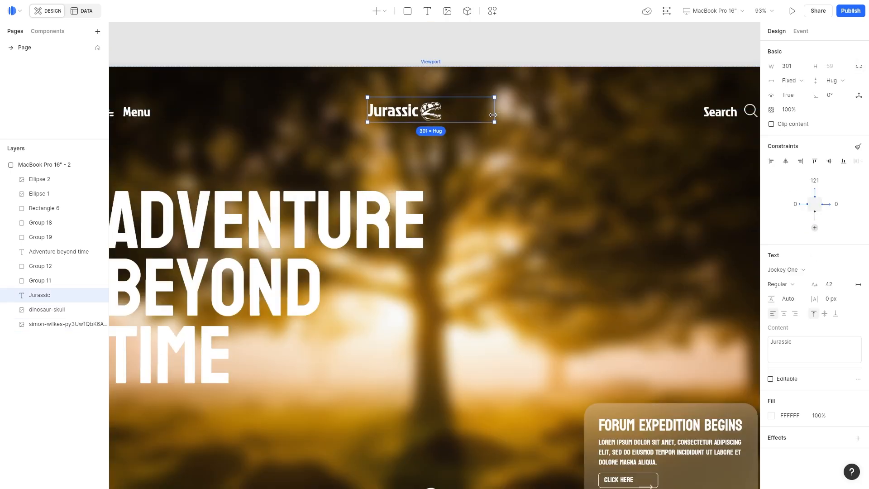
scroll(503, 114, "down", 6)
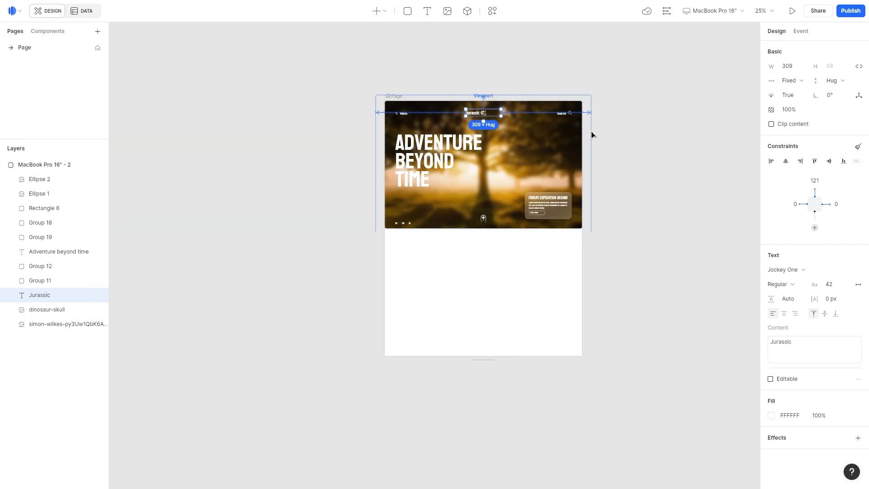
scroll(597, 117, "up", 6)
left_click_drag(600, 99, 591, 99)
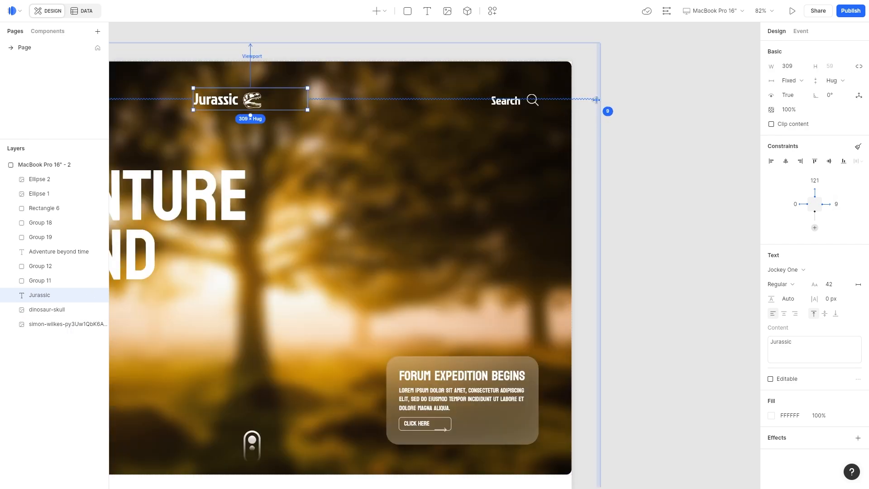
left_click(75, 309)
scroll(164, 227, "down", 5)
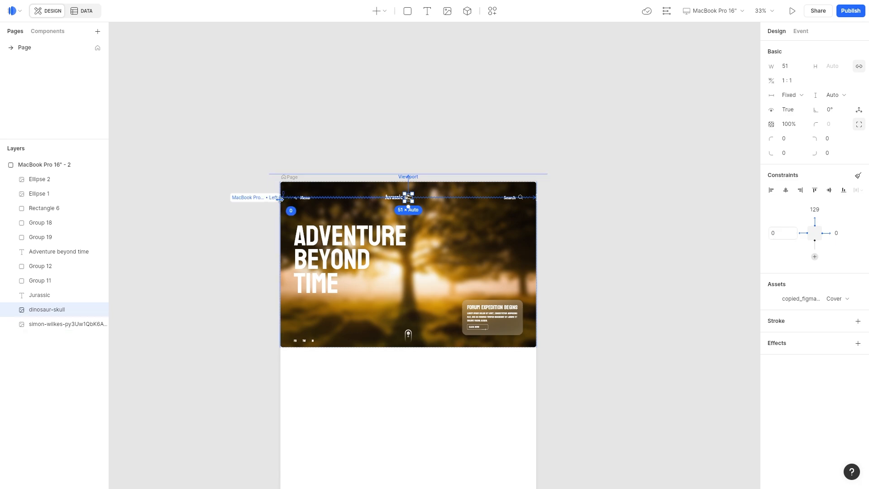
Resize the Jurassic text box to 138 × 66 so the word fits on one line
left_click(393, 199)
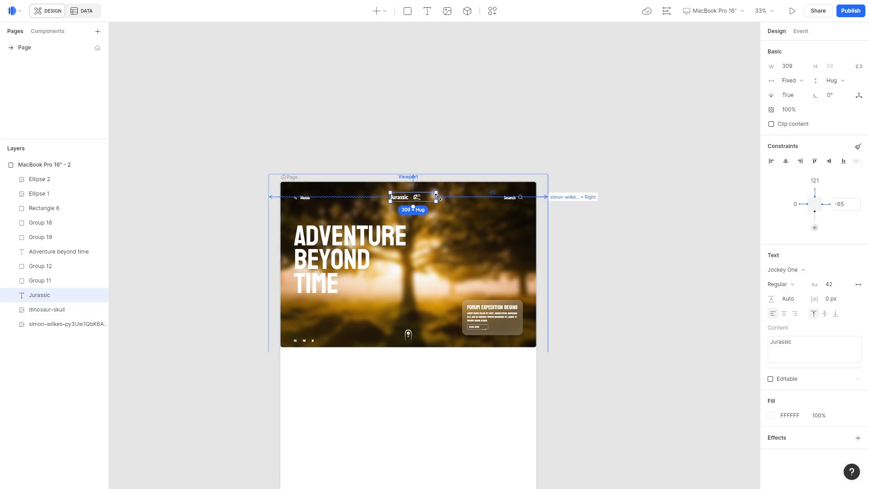
left_click_drag(418, 197, 428, 197)
left_click(548, 196)
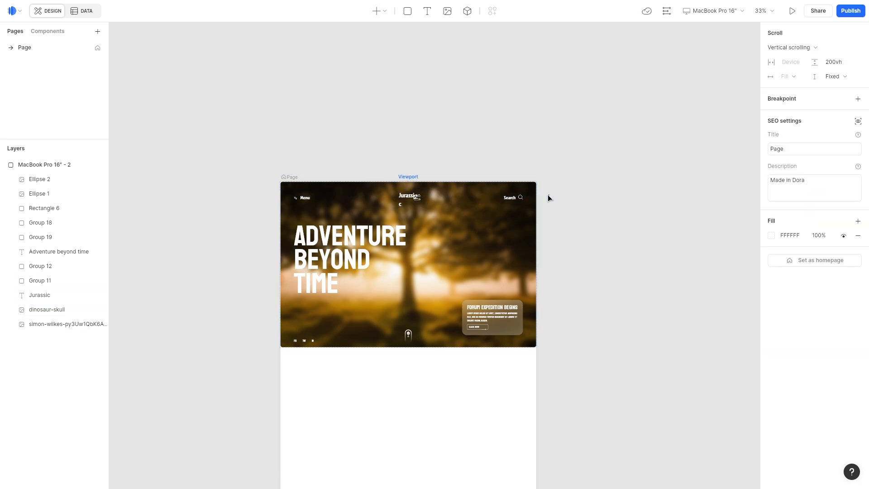
left_click(408, 195)
scroll(427, 197, "up", 4)
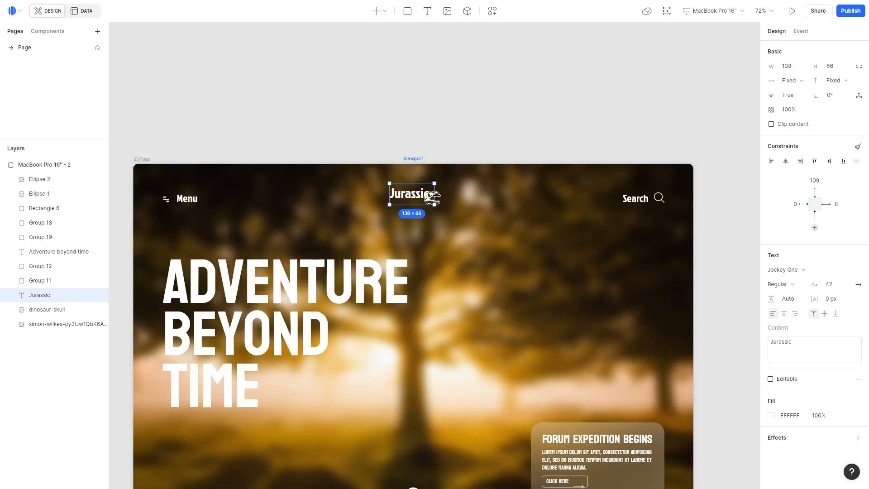
left_click_drag(717, 192, 685, 197)
Move the Jurassic text left beside the skull, then wrap both in a container centred in the header
left_click(405, 192)
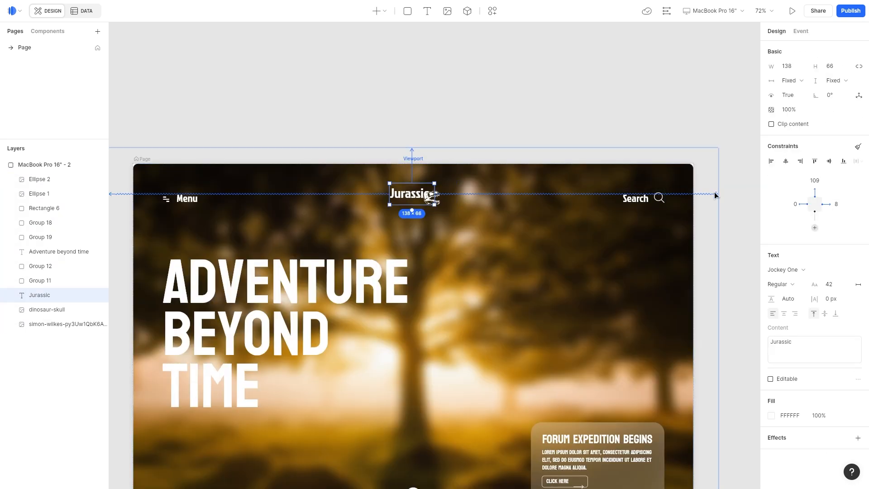
left_click_drag(404, 192, 397, 192)
left_click(432, 198)
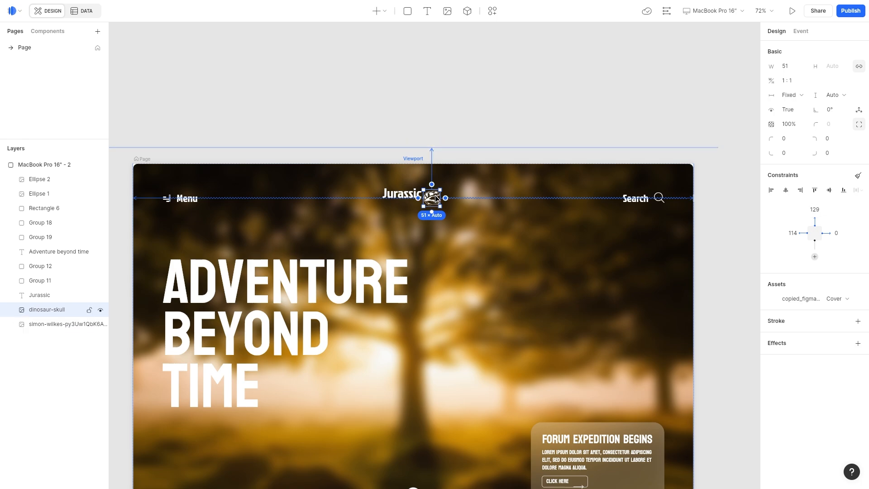
right_click(402, 202)
left_click(453, 303)
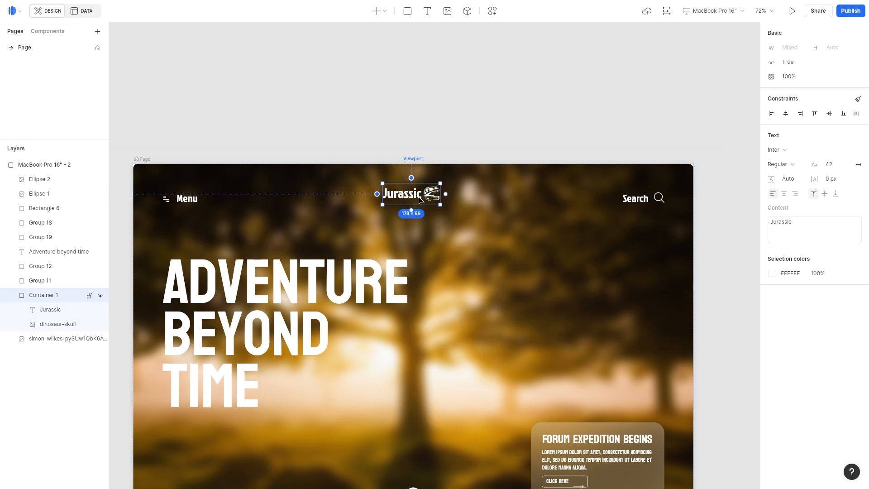
scroll(420, 202, "down", 5)
Draw a 3D widget of about 1728 × 1115 over the whole hero and import the animated T-rex model into it
left_click(467, 11)
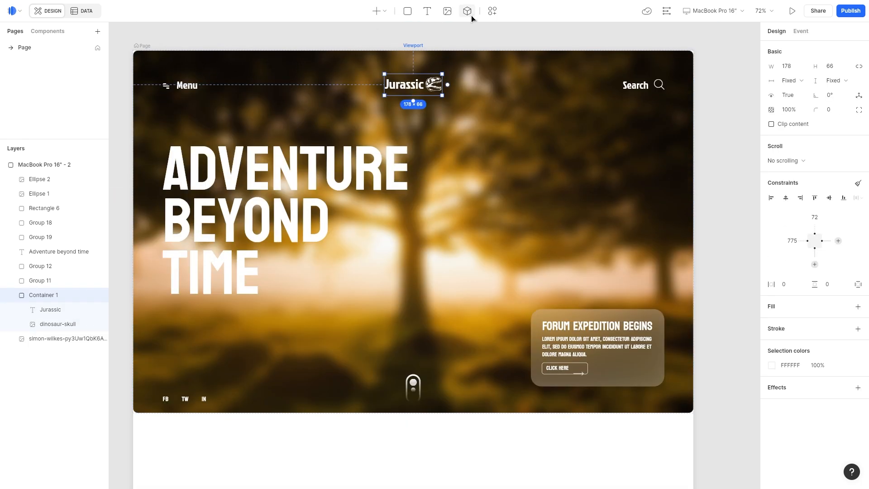
left_click_drag(133, 52, 693, 413)
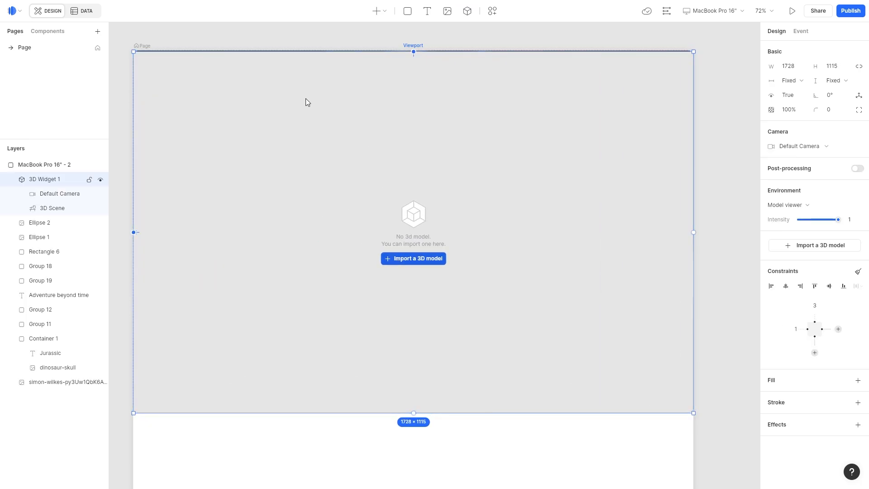
left_click_drag(642, 340, 646, 341)
left_click_drag(438, 319, 423, 334)
Turn on the T-rex model's animation and adjust the default camera to a closer, angled view
left_click(77, 223)
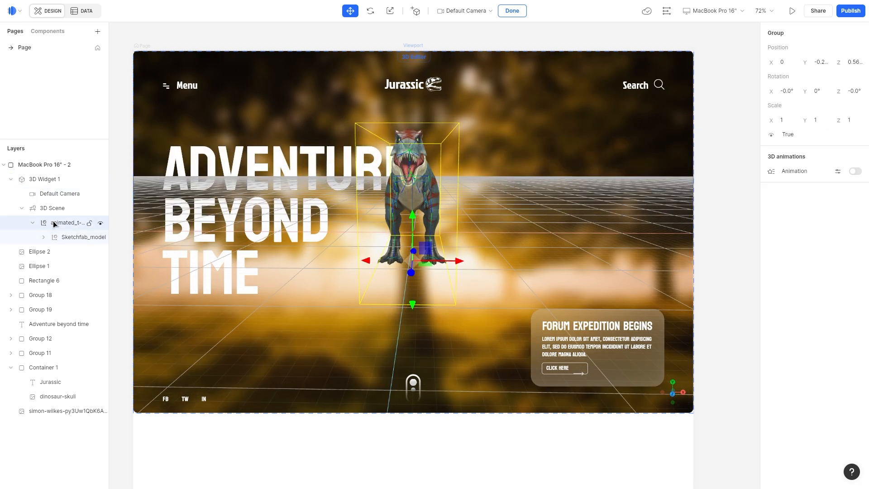
left_click(853, 172)
left_click_drag(518, 234, 403, 252)
scroll(403, 253, "up", 5)
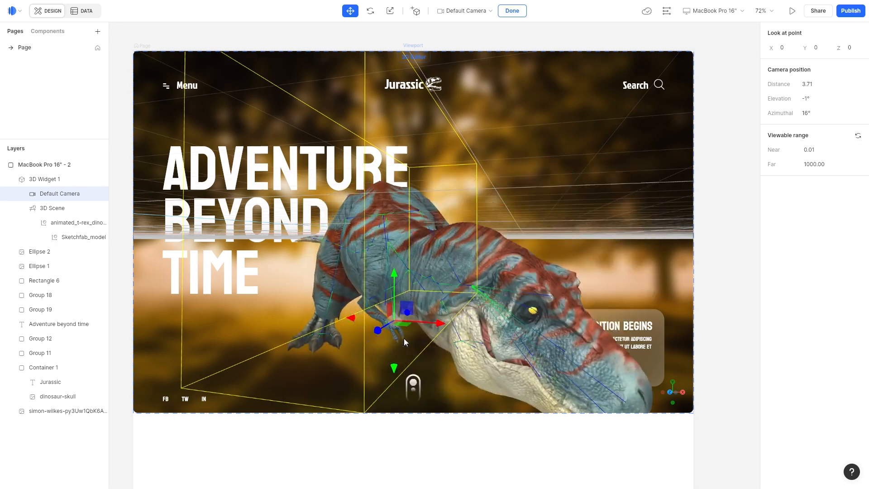
left_click_drag(404, 339, 402, 332)
left_click(722, 180)
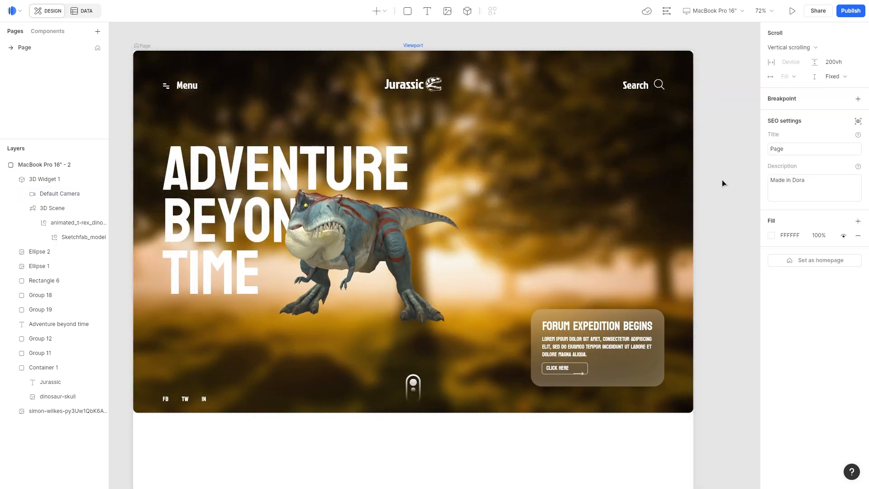
Reposition the T-rex model in the 3D scene lower, further right and closer to the camera
double_click(399, 328)
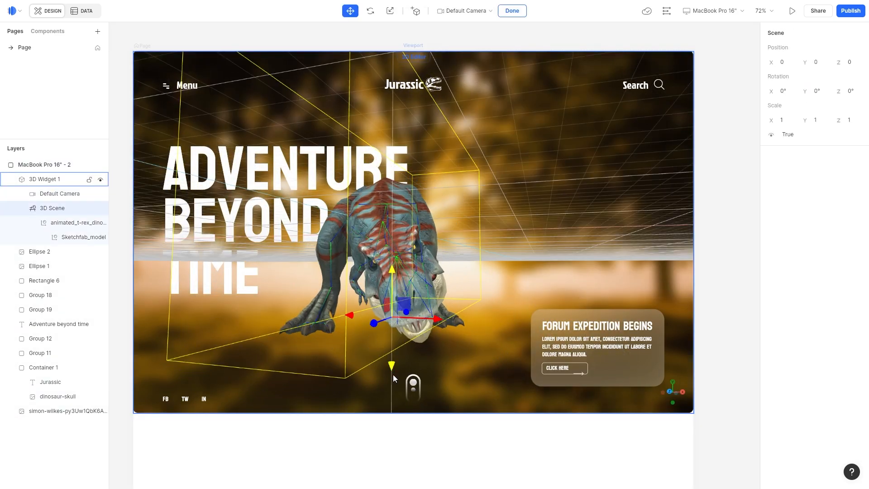
scroll(451, 360, "up", 3)
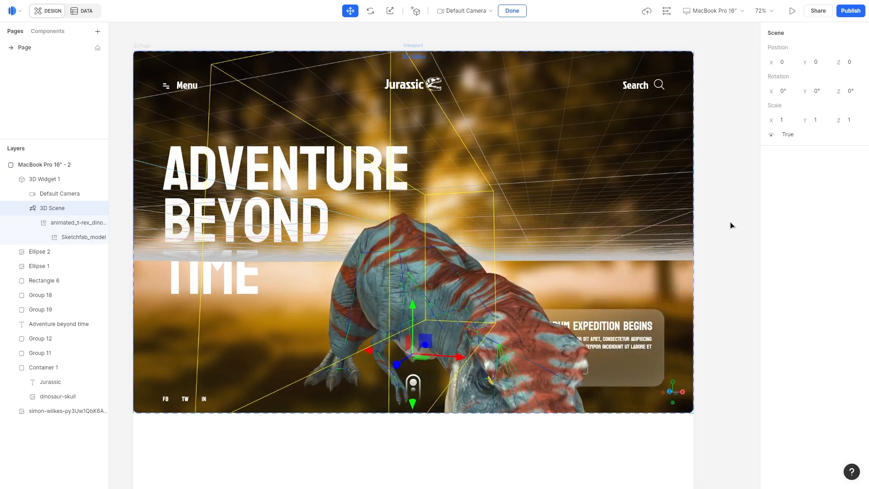
left_click(730, 224)
Leave 3D scene editing and centre the arrow vertically beside the Click Here text in the Forum Expedition card's button
double_click(580, 374)
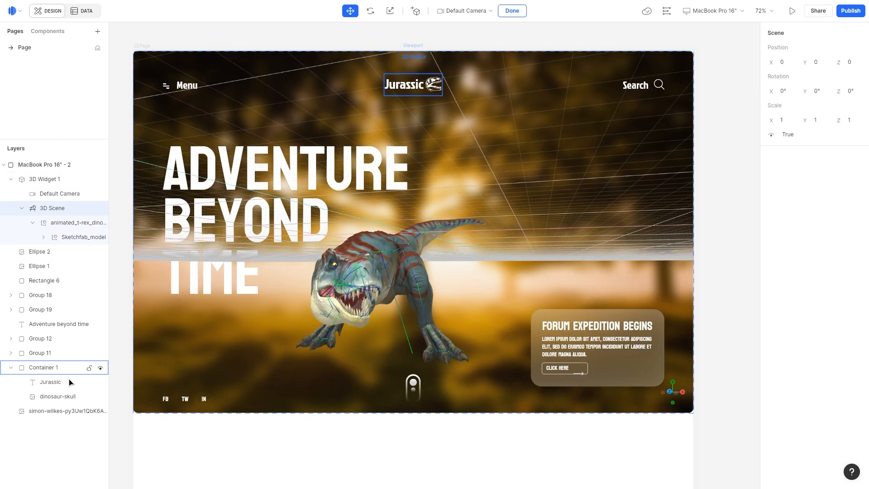
left_click(10, 311)
left_click(22, 324)
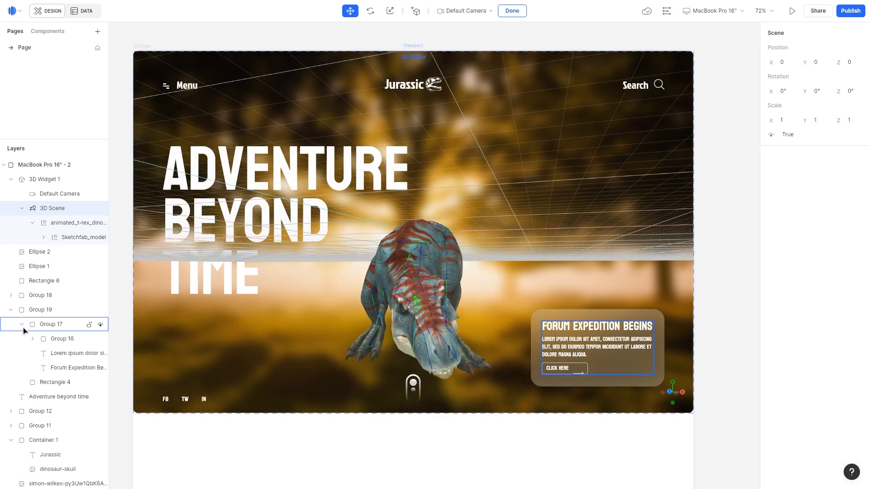
left_click(33, 339)
left_click(43, 353)
left_click(68, 368)
left_click(68, 368)
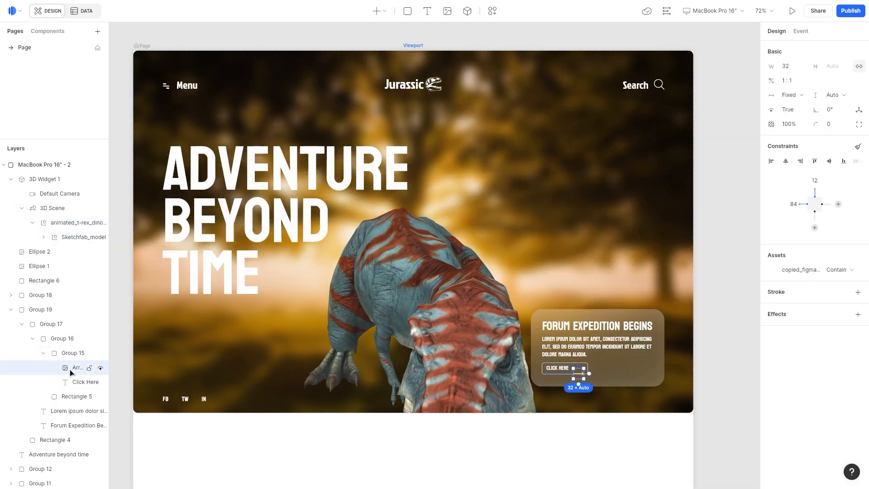
left_click(708, 348)
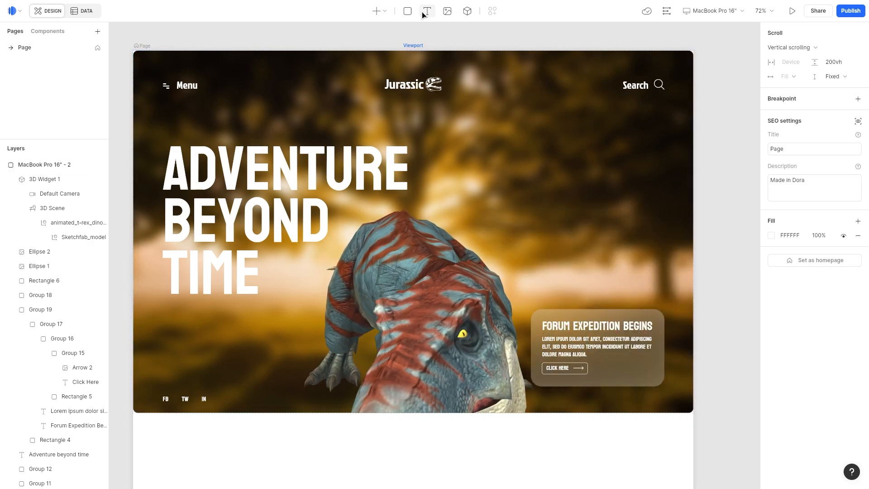
Create a 16 px circle near the hero's right edge below Search and duplicate it into a column of four
left_click(407, 11)
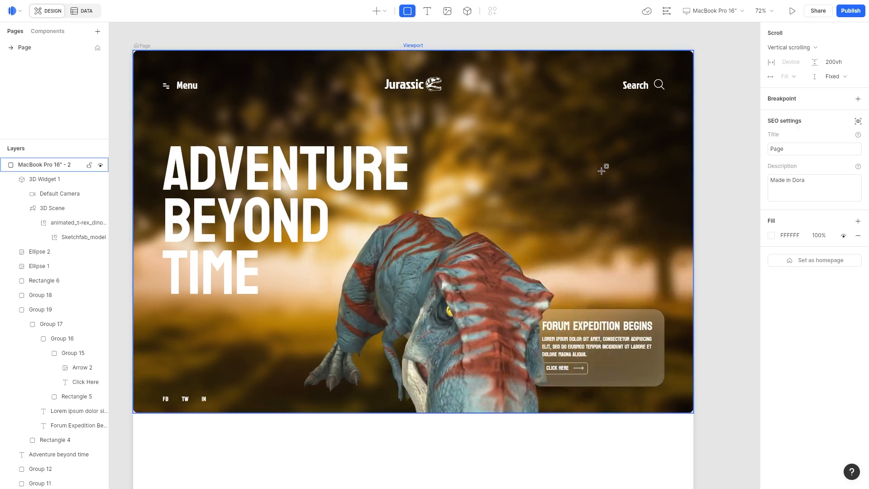
left_click(653, 163)
scroll(602, 191, "up", 5)
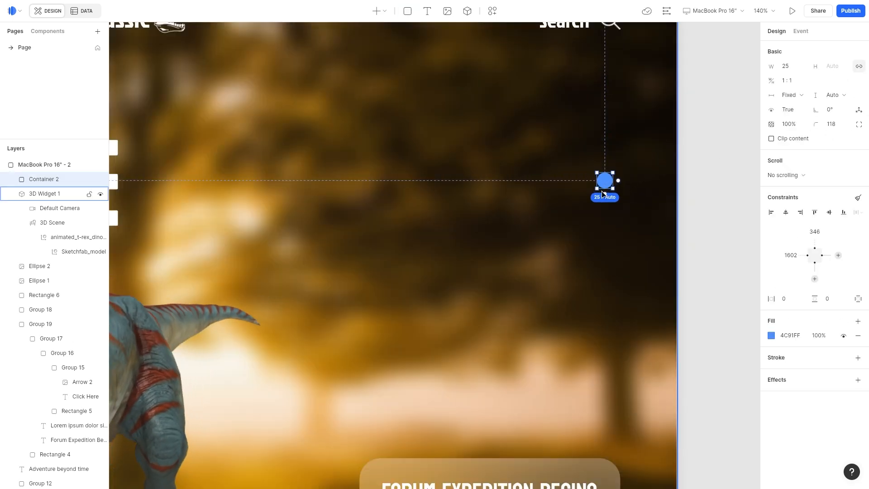
left_click_drag(618, 189, 618, 252)
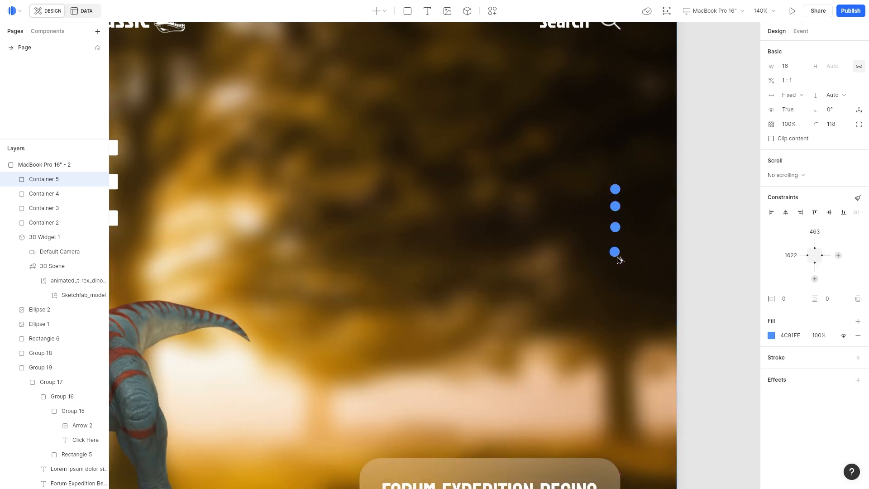
Align the four circles in one column with even spacing and fill them with white FFFFFF
left_click(54, 223, "shift")
left_click(856, 128)
left_click(814, 159)
left_click(772, 179)
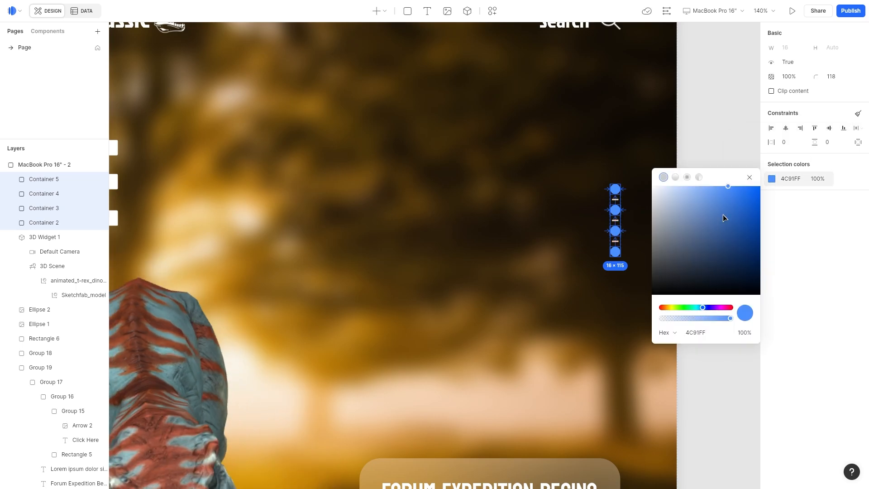
left_click(653, 185)
Shrink the three lower dots to 6 px, spread the column further apart and make the top dot slightly smaller
left_click_drag(627, 267, 618, 207)
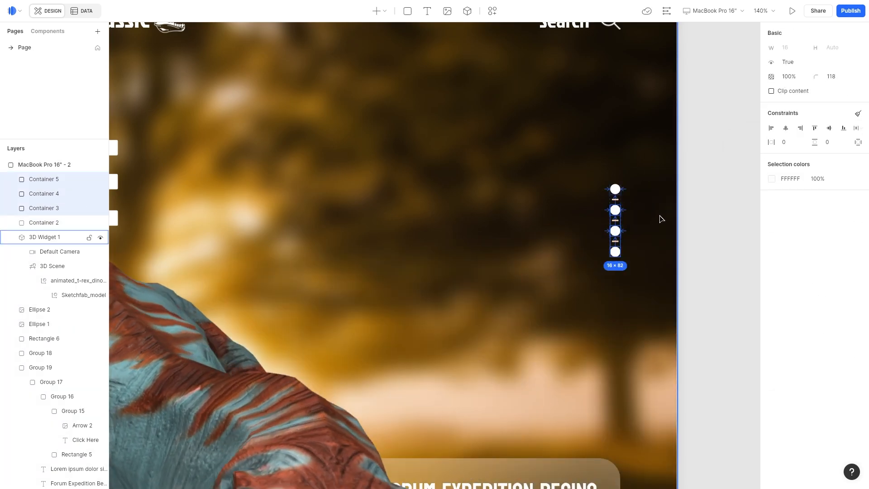
scroll(638, 225, "up", 5)
left_click(600, 270)
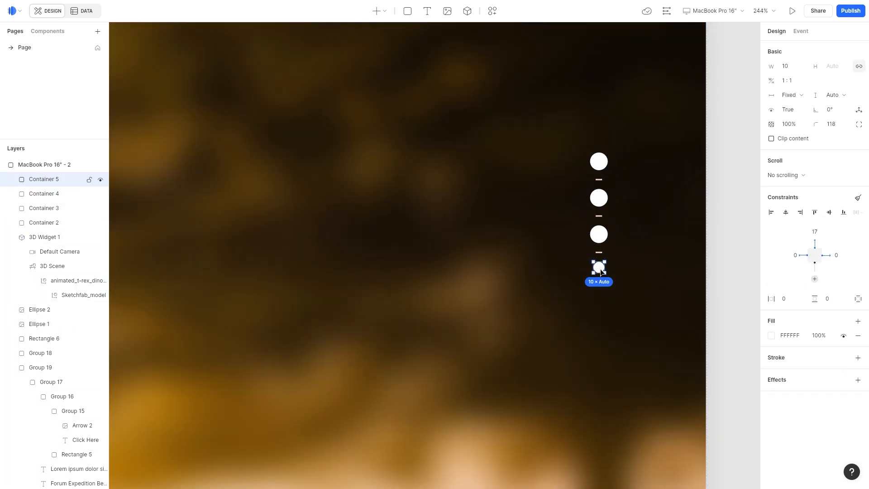
left_click(600, 233)
left_click(599, 198)
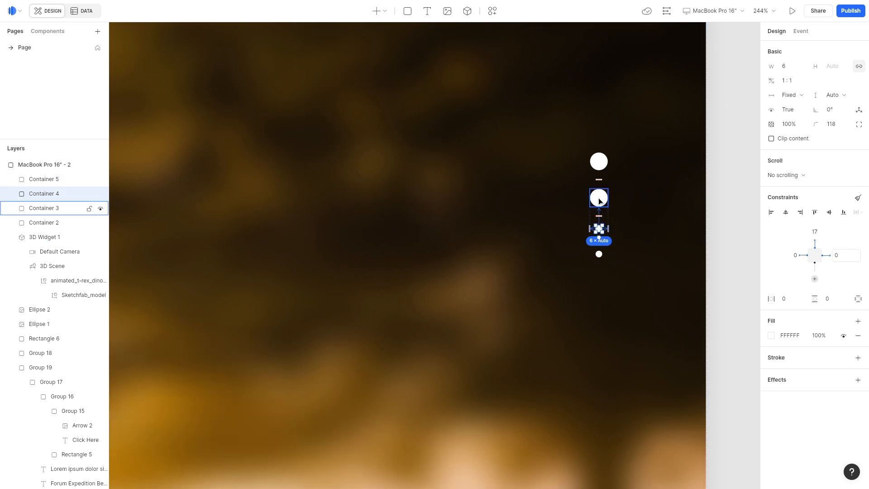
left_click(601, 160)
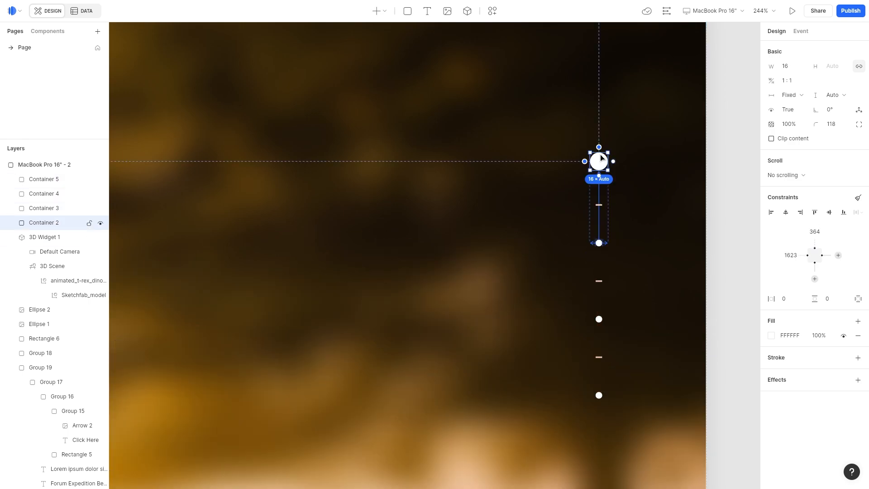
left_click_drag(608, 165, 598, 398)
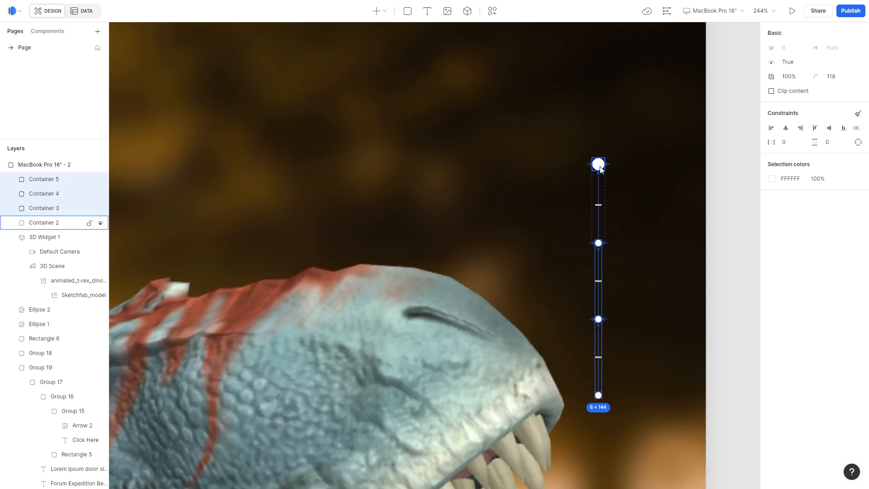
Wrap the four white pagination dots together in one container
right_click(600, 162)
left_click(633, 266)
left_click(735, 239)
scroll(735, 239, "down", 10)
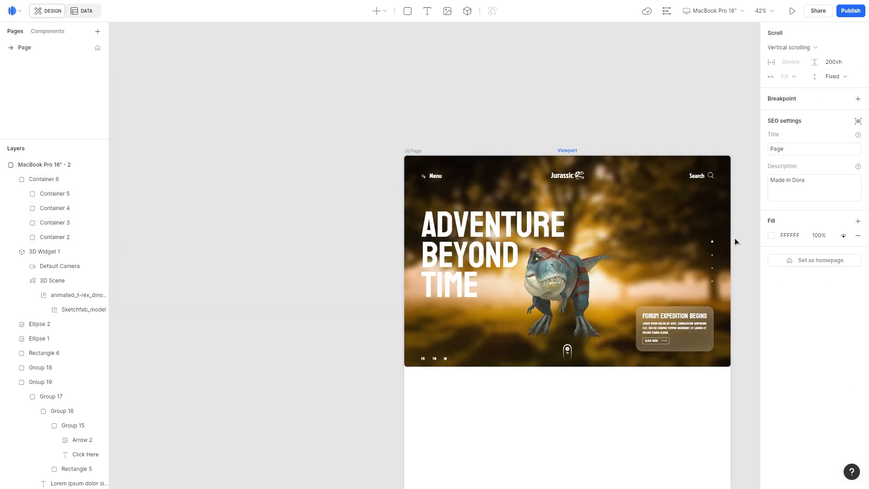
scroll(735, 238, "up", 3)
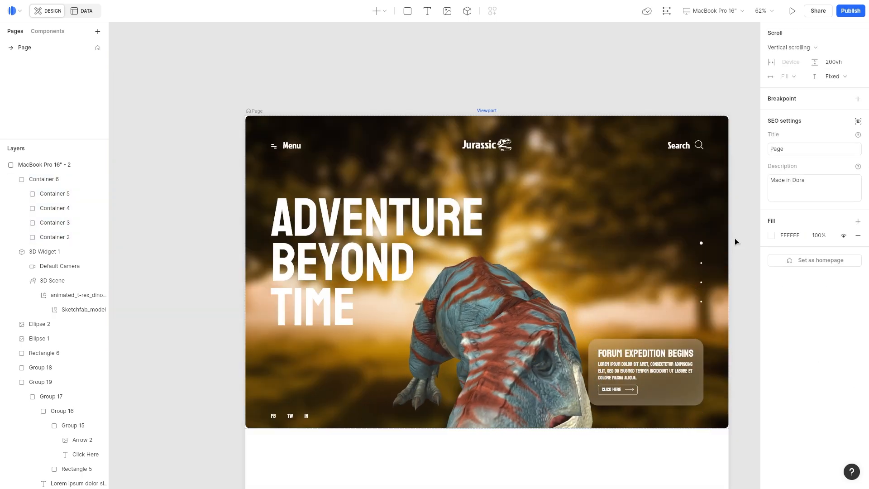